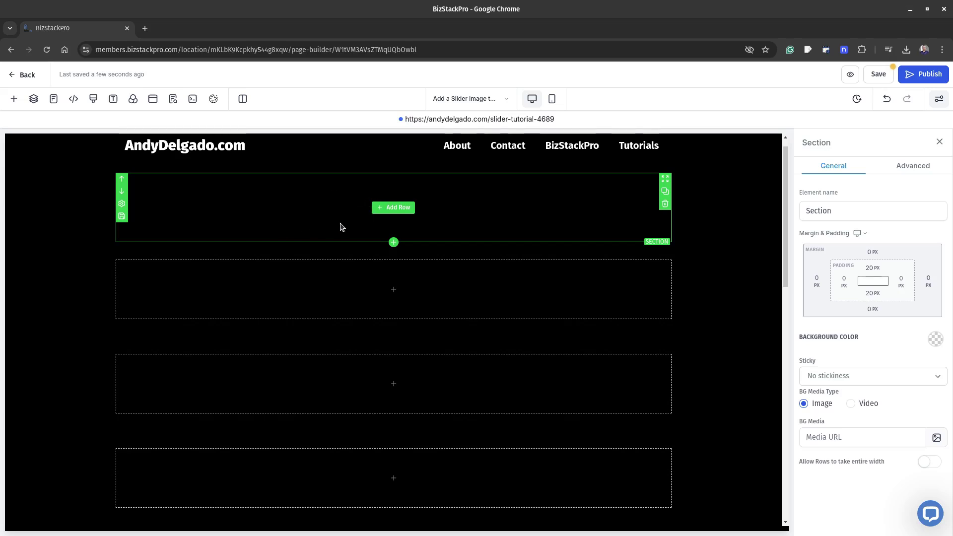
# - Add a one-column row to the empty section below the page header and place an Image Slider element in it
pyautogui.click(390, 208)
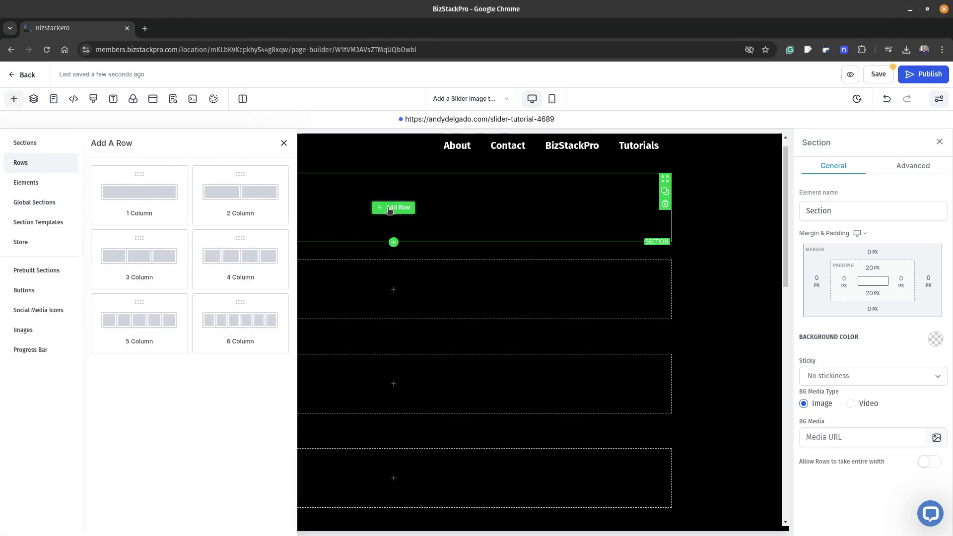
pyautogui.click(142, 194)
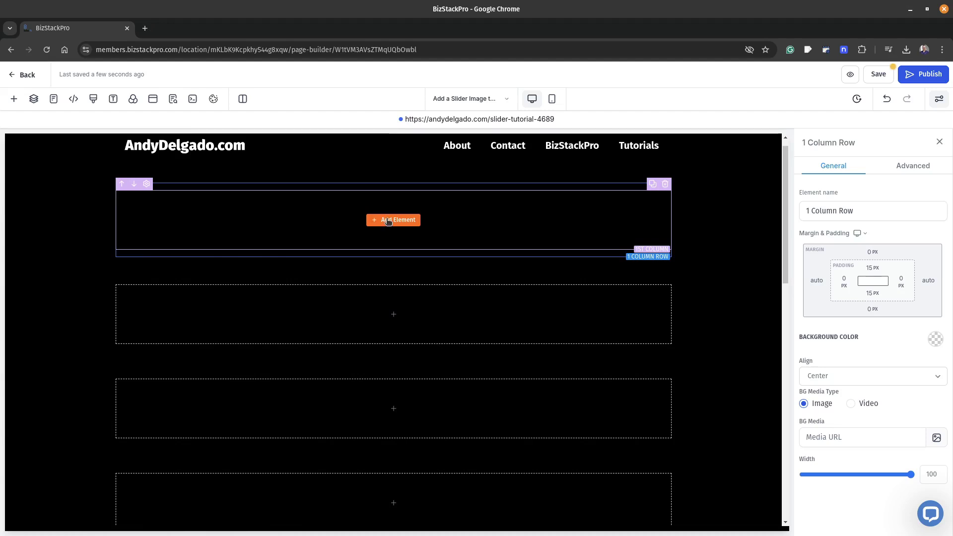
pyautogui.click(389, 221)
pyautogui.scroll(-1, 184, 288)
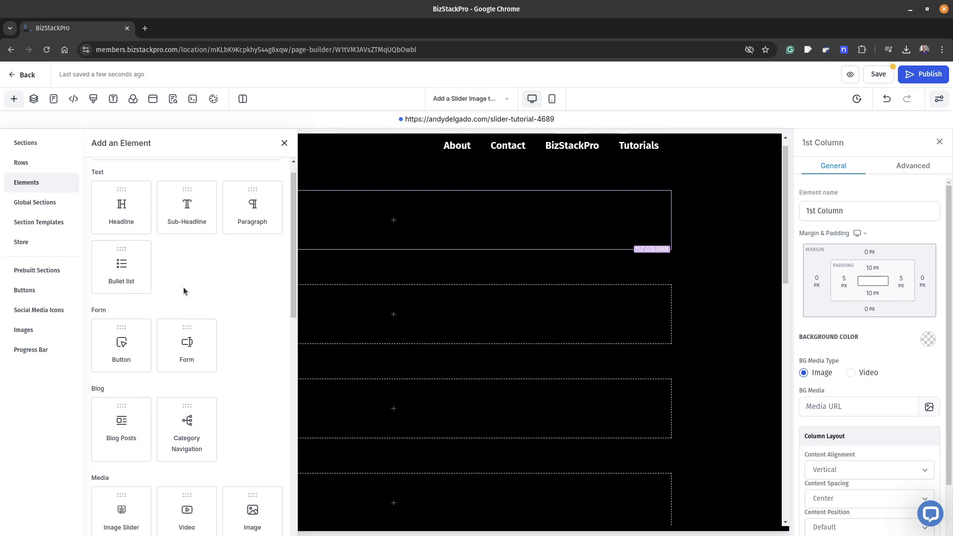
pyautogui.scroll(-5, 184, 287)
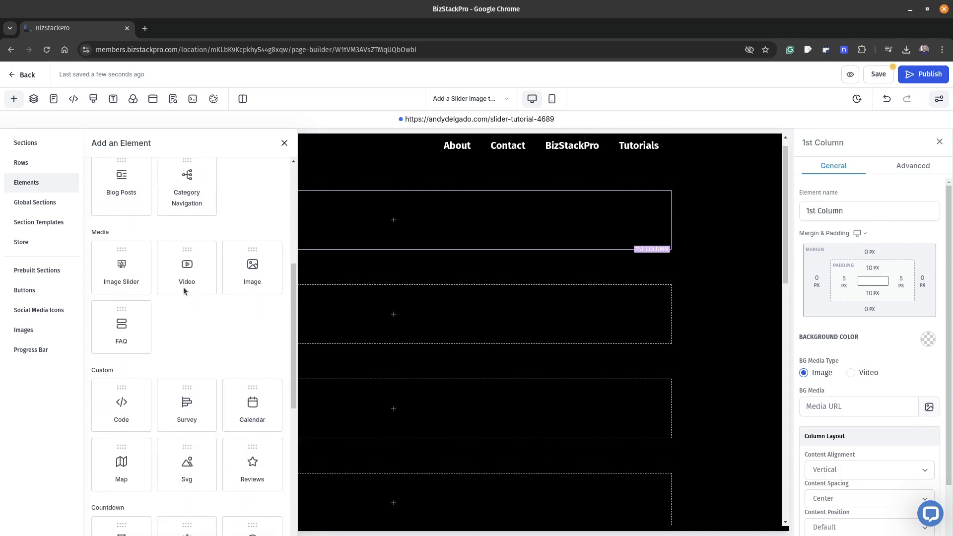
pyautogui.scroll(-1, 183, 287)
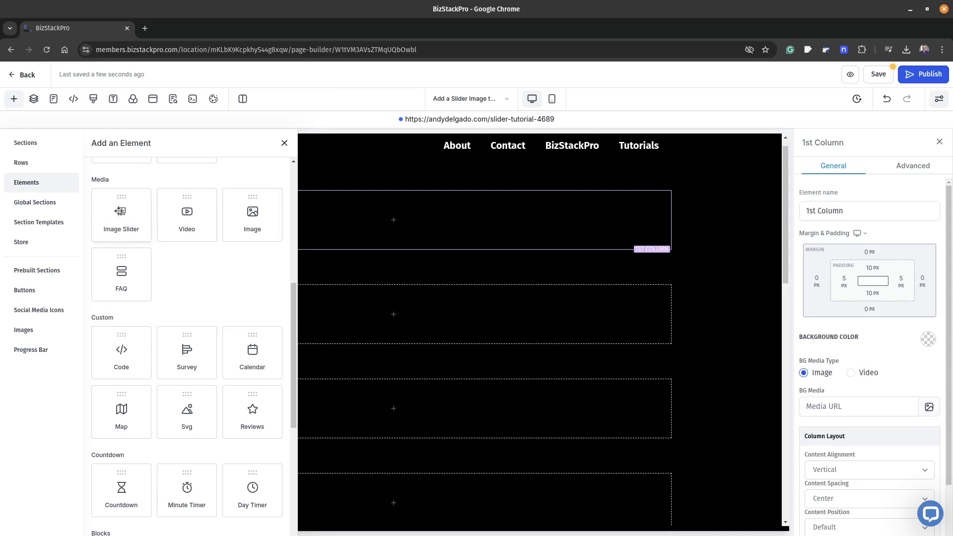
pyautogui.moveTo(121, 211); pyautogui.dragTo(394, 224)
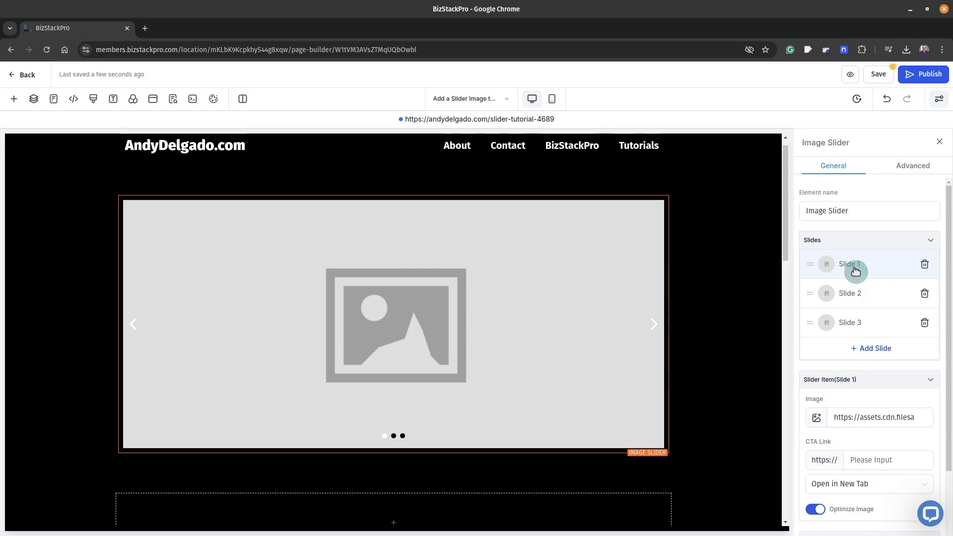
# - Set slide 1's image to Slider Image 1.png from the Video Slider folder inside Tutorial Images in media storage
pyautogui.scroll(-1, 866, 412)
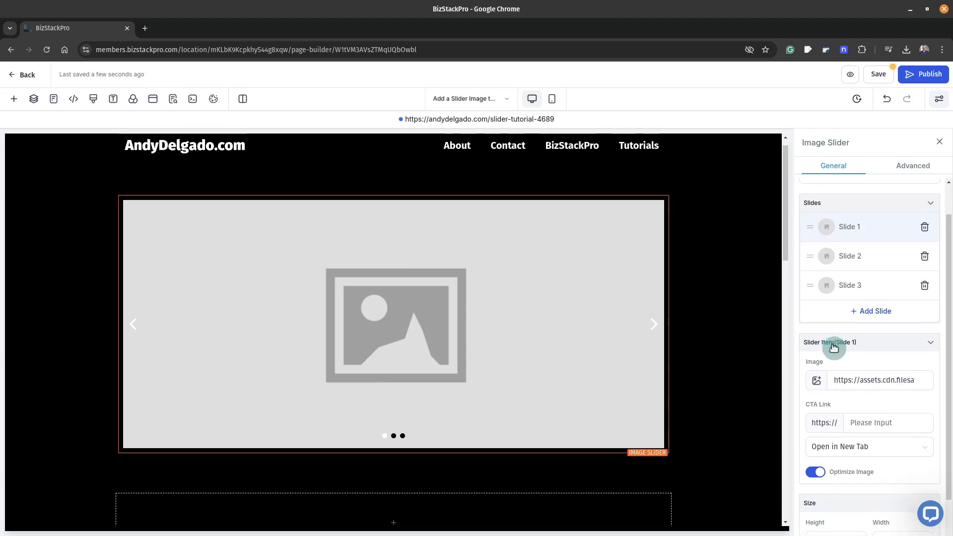
pyautogui.click(819, 383)
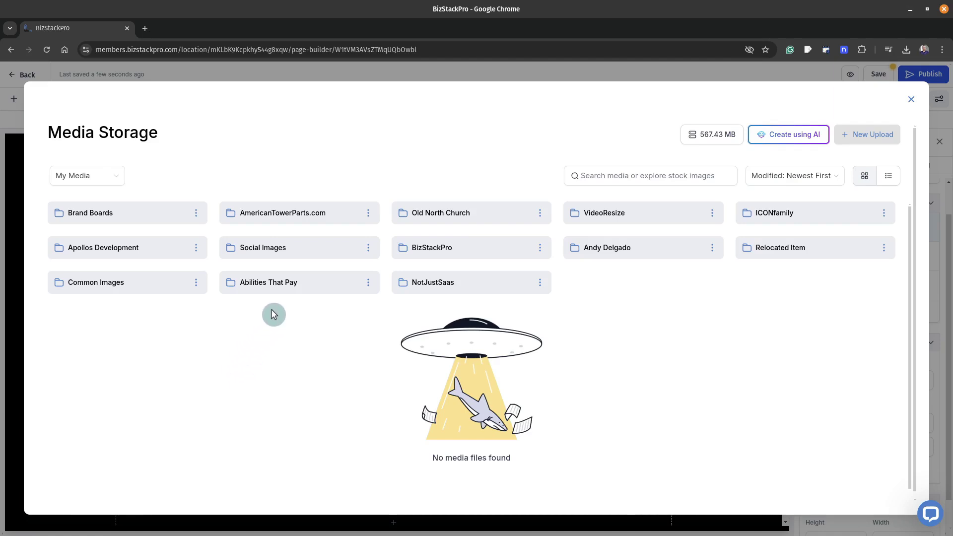
pyautogui.click(616, 252)
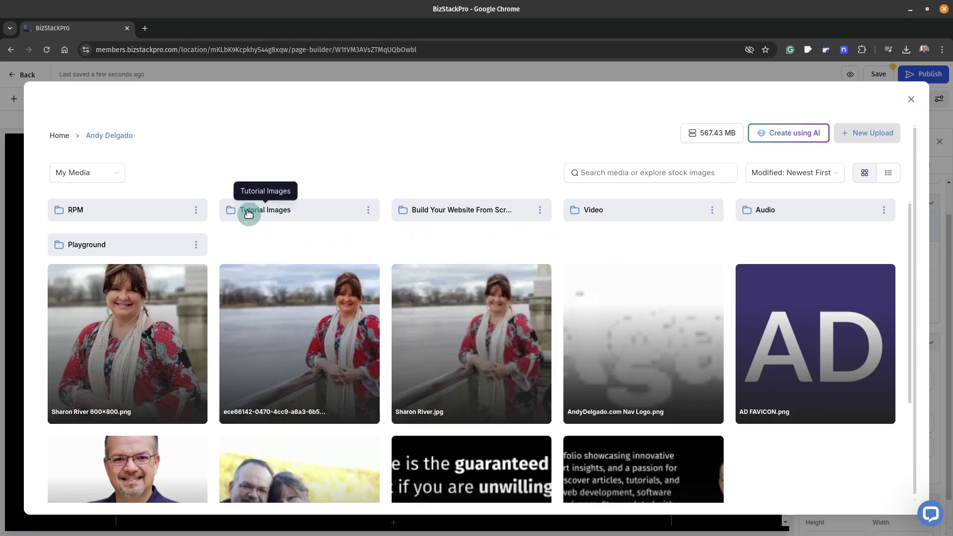
pyautogui.click(268, 213)
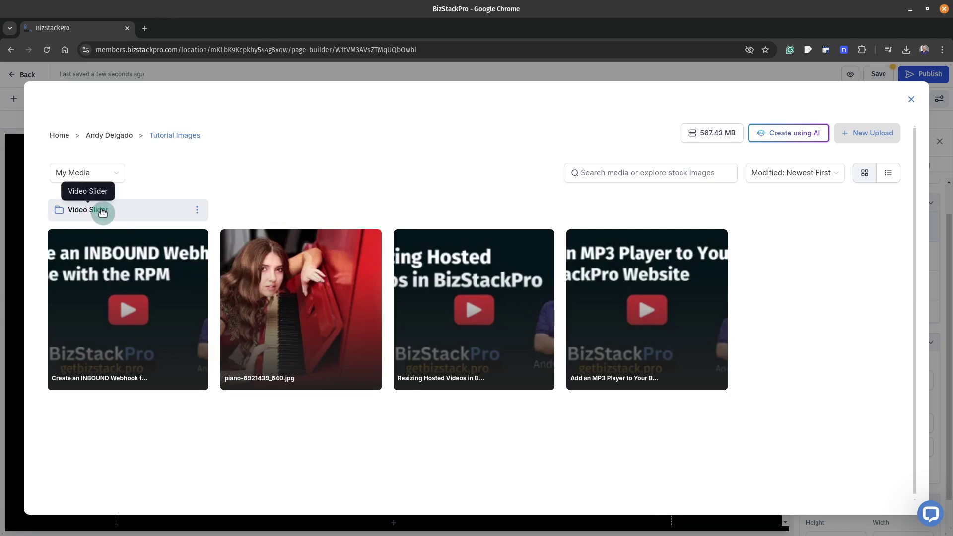
pyautogui.click(102, 213)
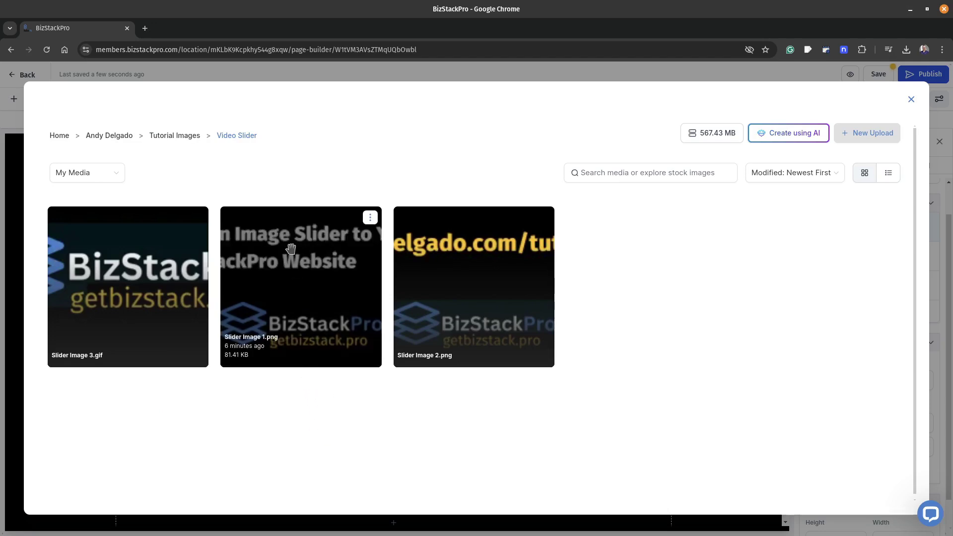
pyautogui.click(302, 271)
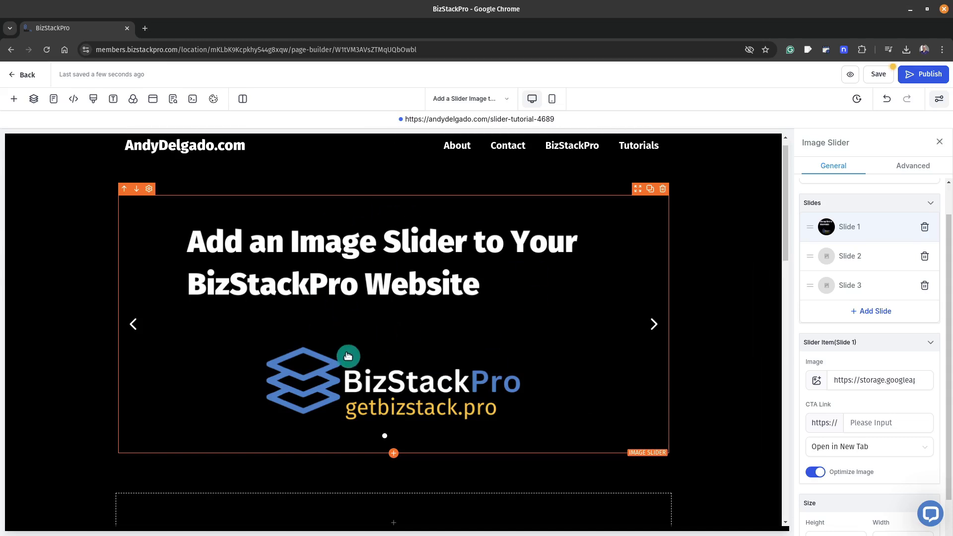
# - Set slide 1's CTA link to open in the current tab, leaving its address empty
pyautogui.click(904, 427)
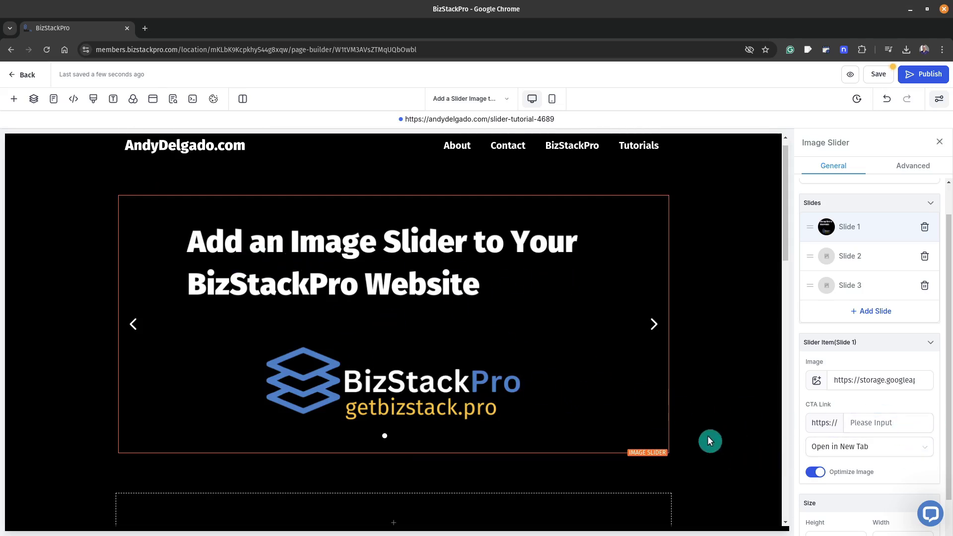
pyautogui.click(873, 452)
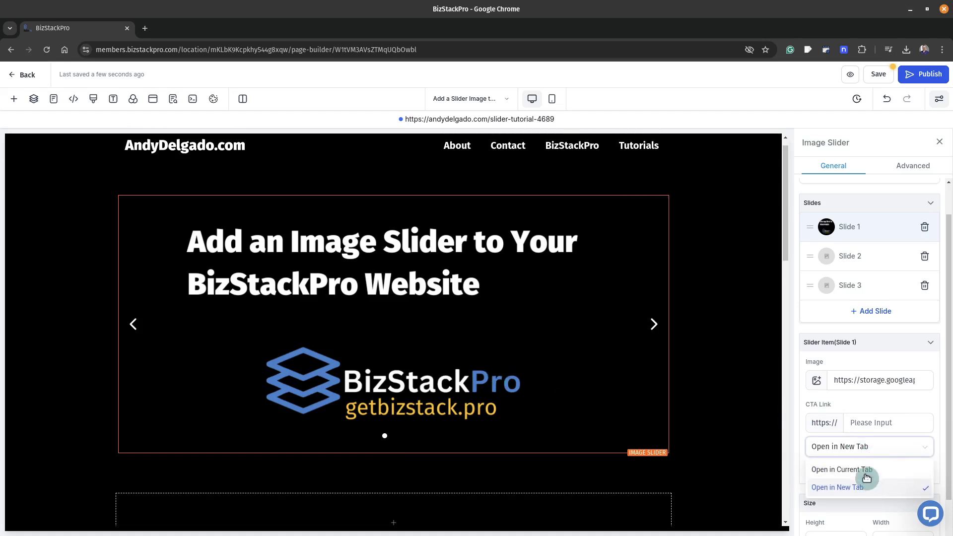
pyautogui.click(866, 470)
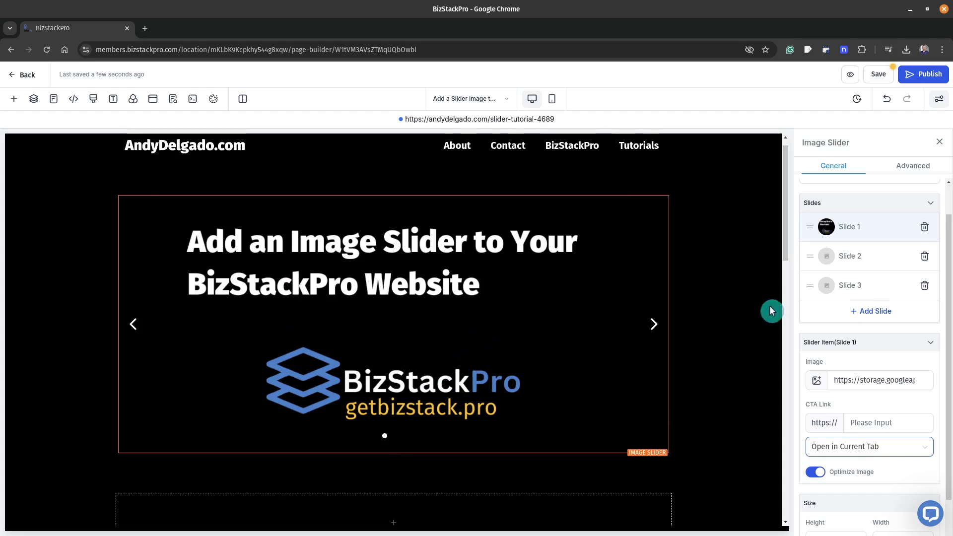
# - Set slide 2's image to Slider Image 2.png from the Video Slider folder inside Tutorial Images
pyautogui.click(862, 257)
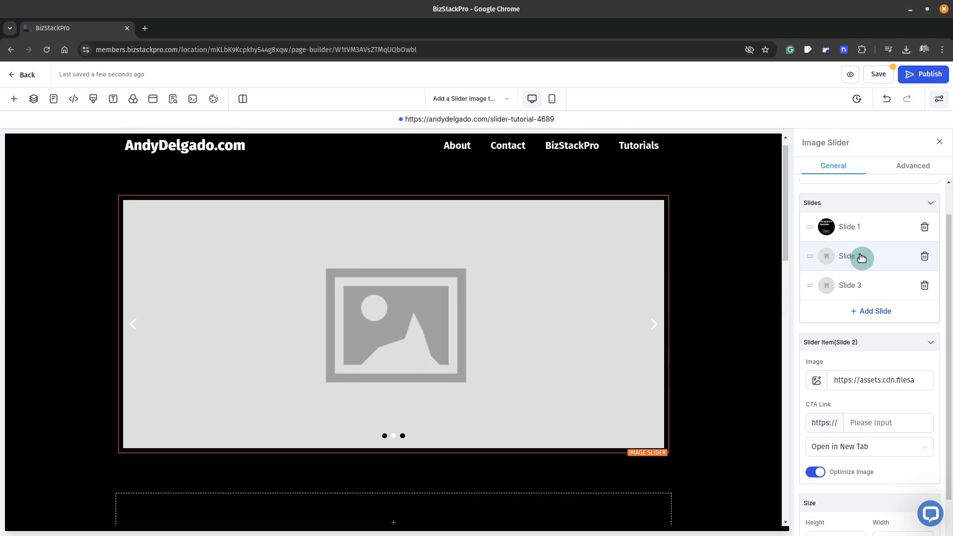
pyautogui.click(823, 384)
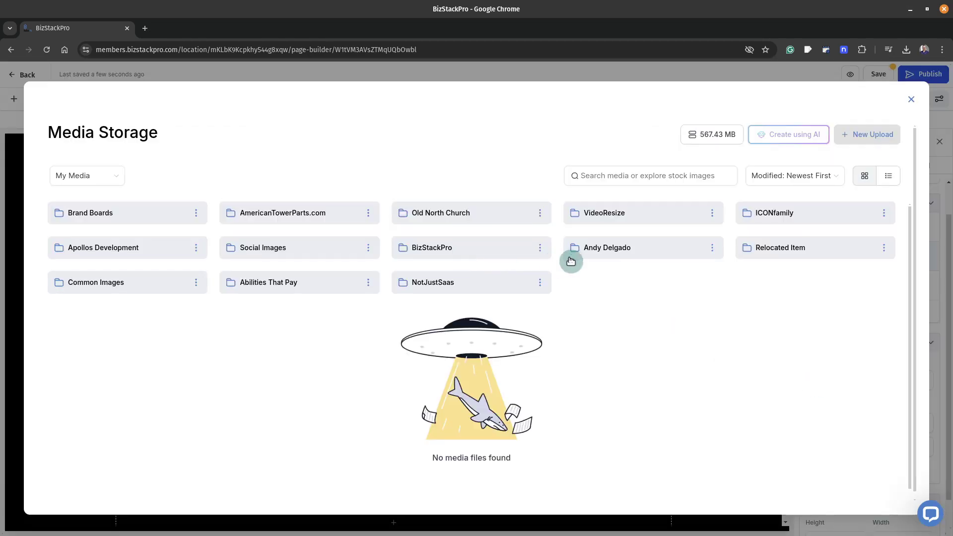
pyautogui.click(598, 252)
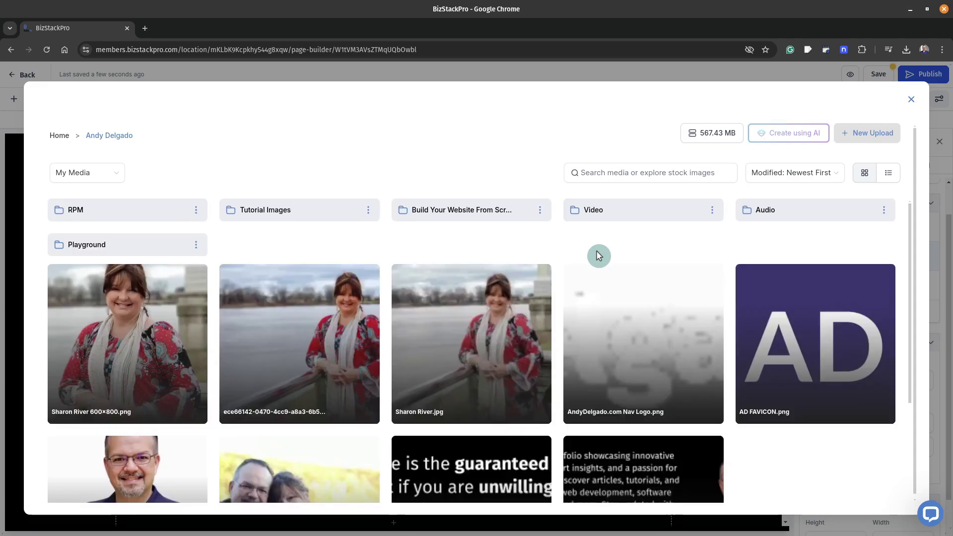
pyautogui.click(295, 217)
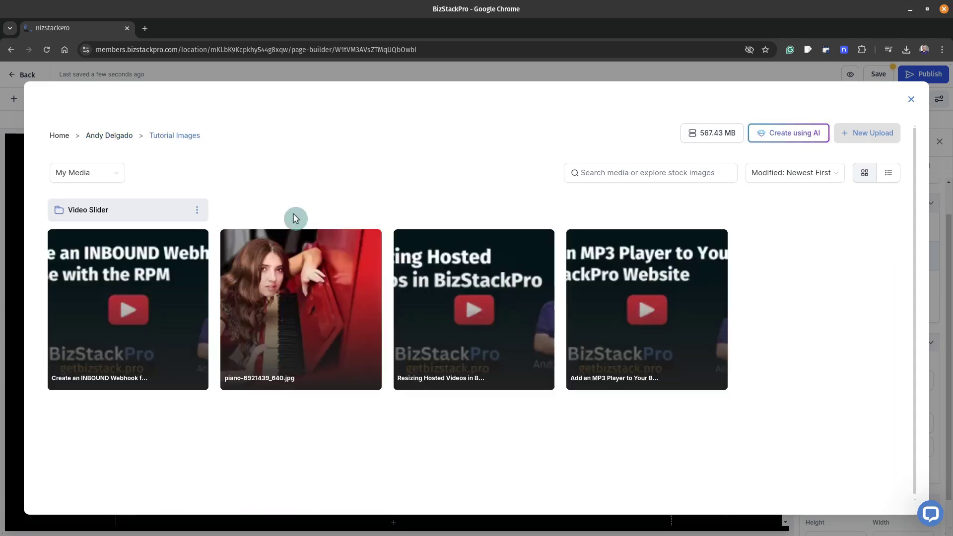
pyautogui.click(154, 211)
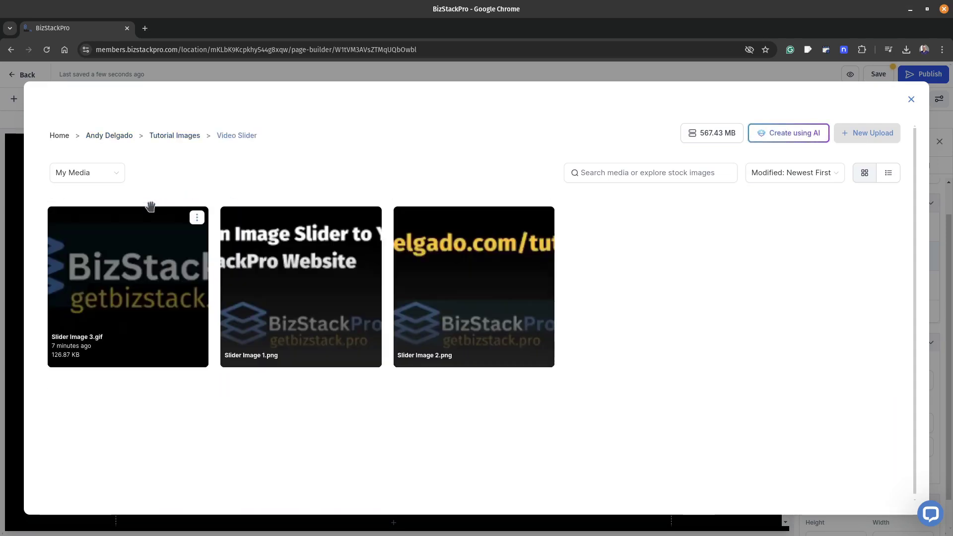
pyautogui.click(456, 302)
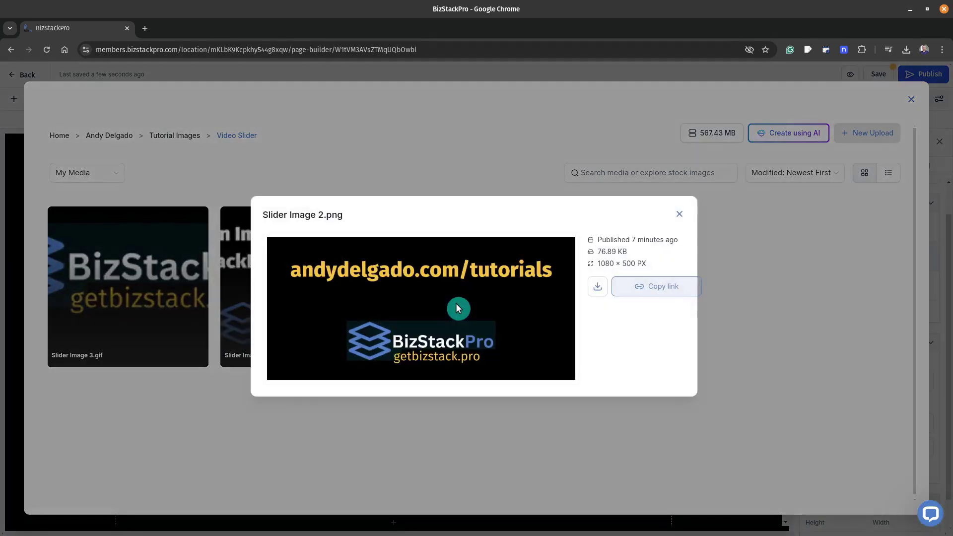
pyautogui.click(679, 213)
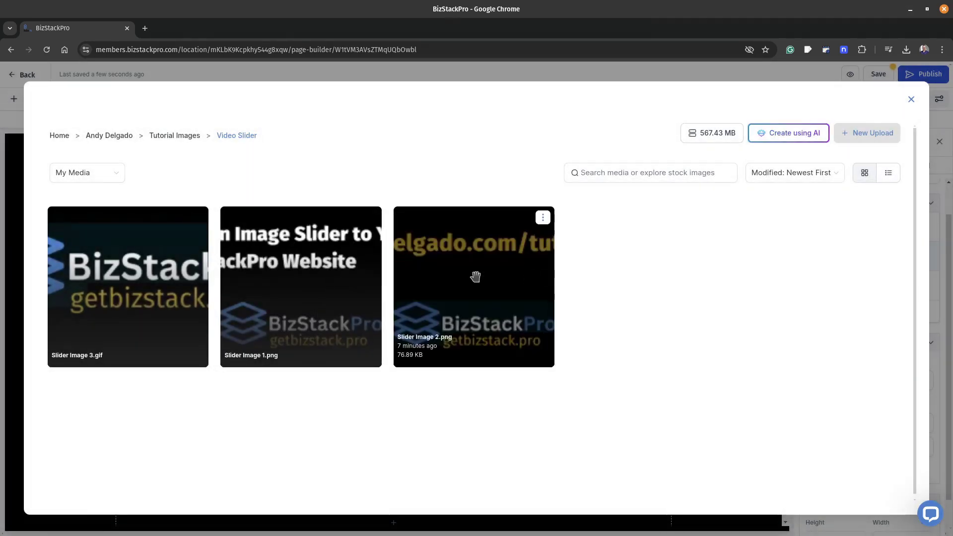
pyautogui.click(478, 276)
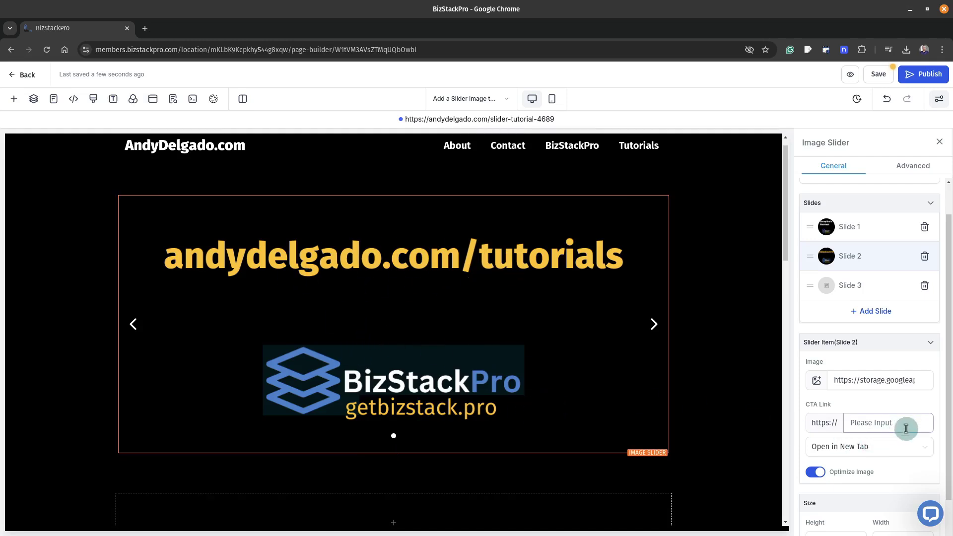
# - Set slide 2's CTA link to andydelgado.com/tutorials and make it open in the current tab
pyautogui.write('andydelgado.com')
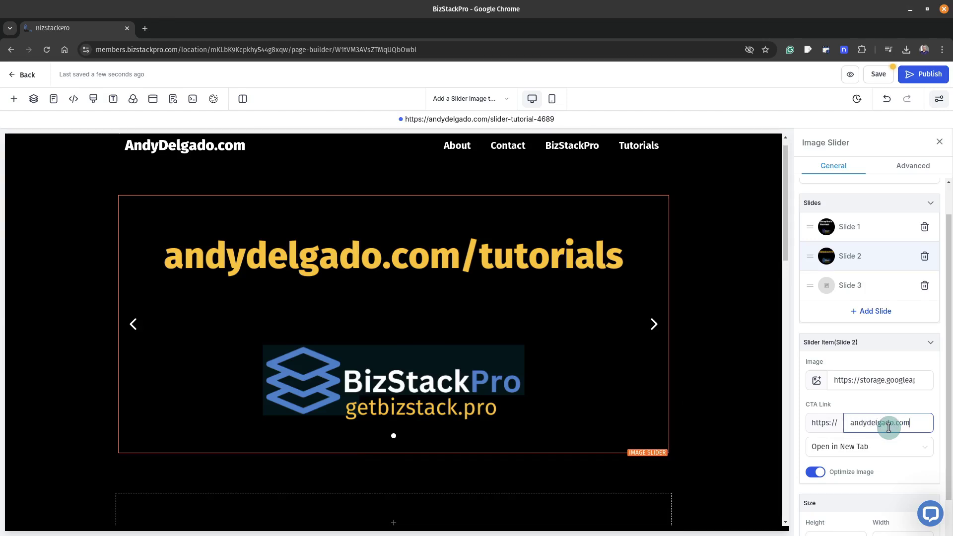
pyautogui.write('/tutorials')
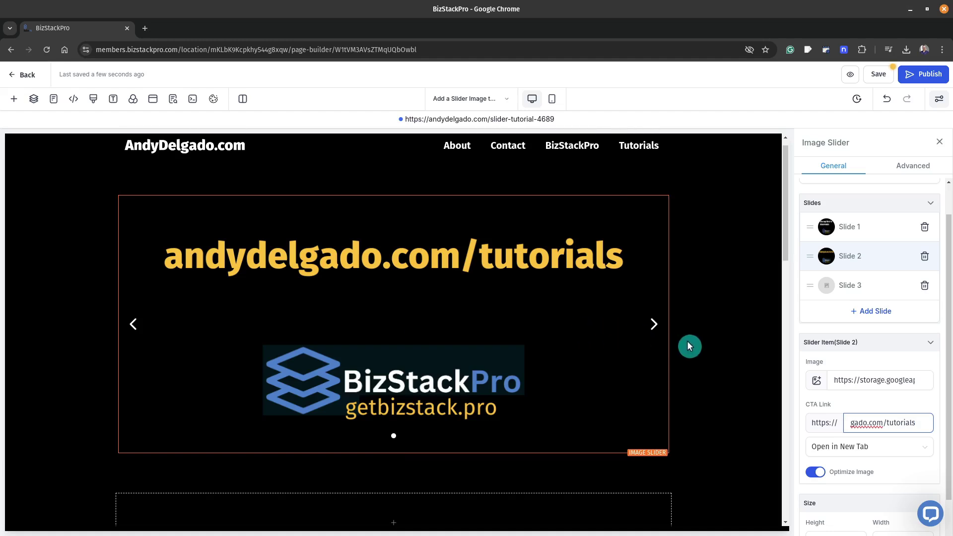
pyautogui.click(868, 452)
pyautogui.click(868, 469)
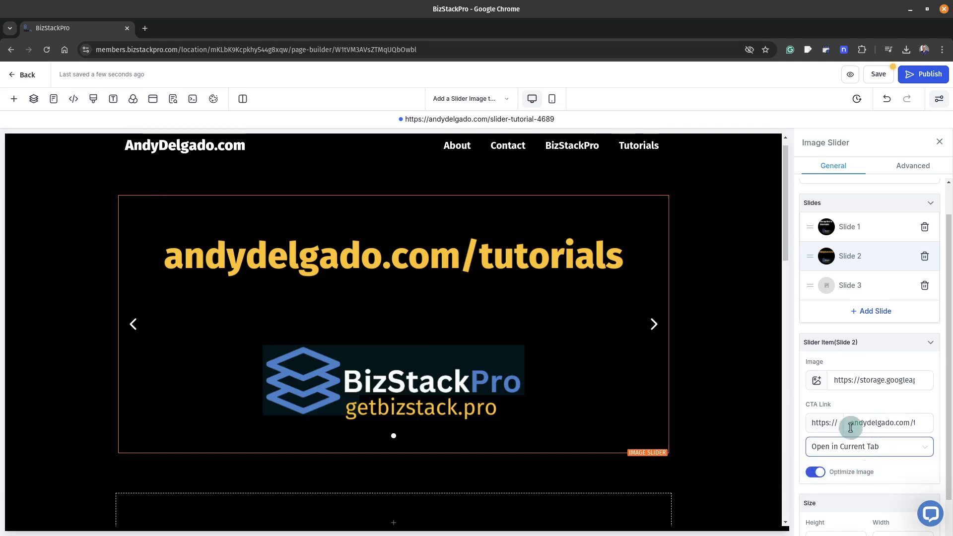
# - Set slide 3's image to Slider Image 3.gif from the Video Slider folder inside Tutorial Images
pyautogui.scroll(-1, 862, 422)
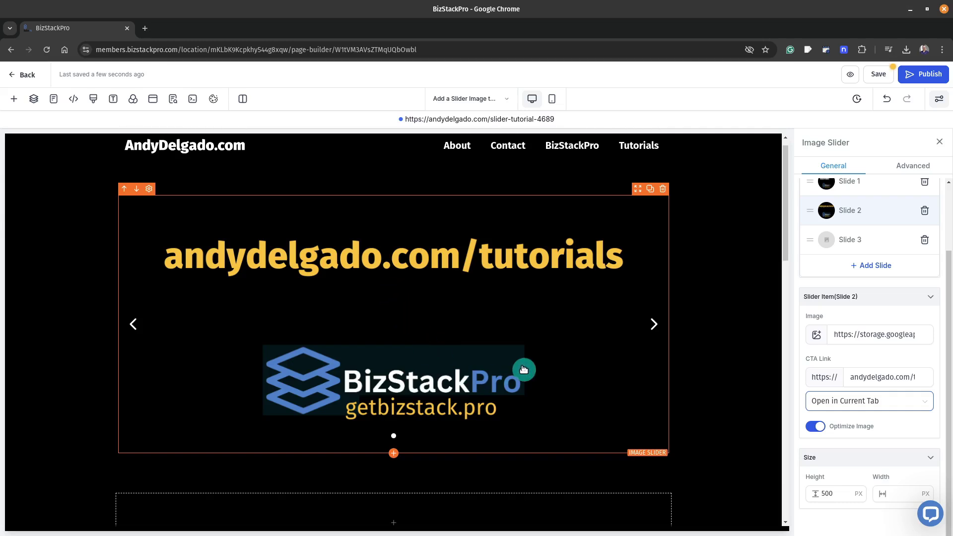
pyautogui.click(846, 243)
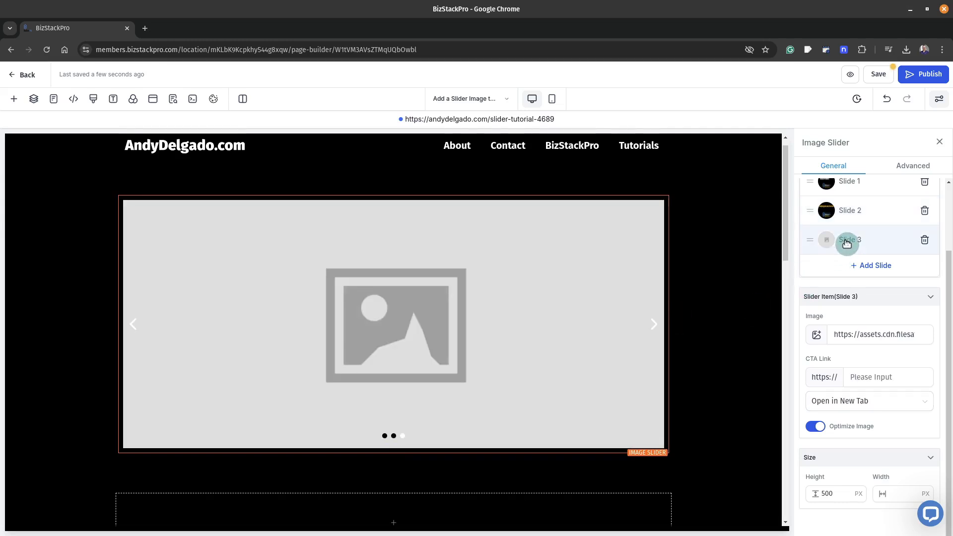
pyautogui.click(817, 336)
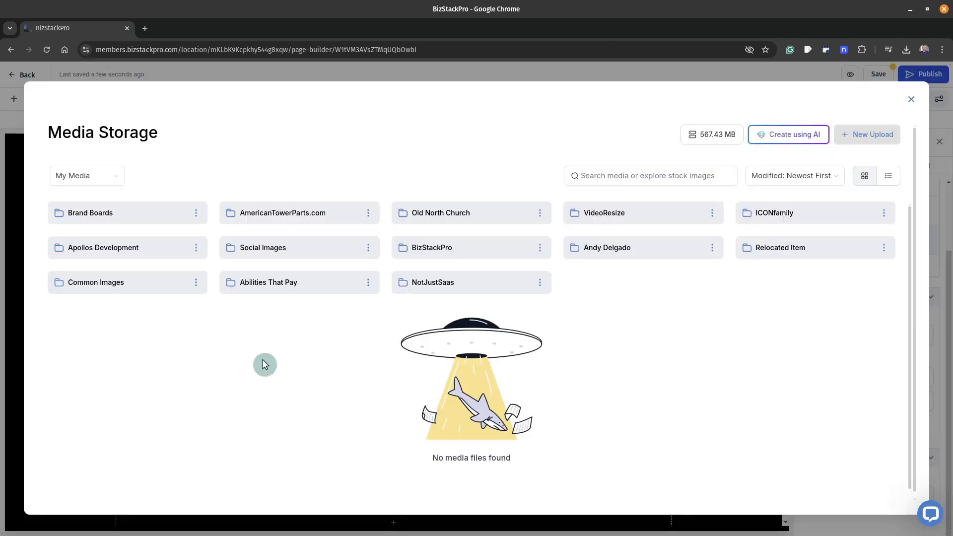
pyautogui.click(628, 255)
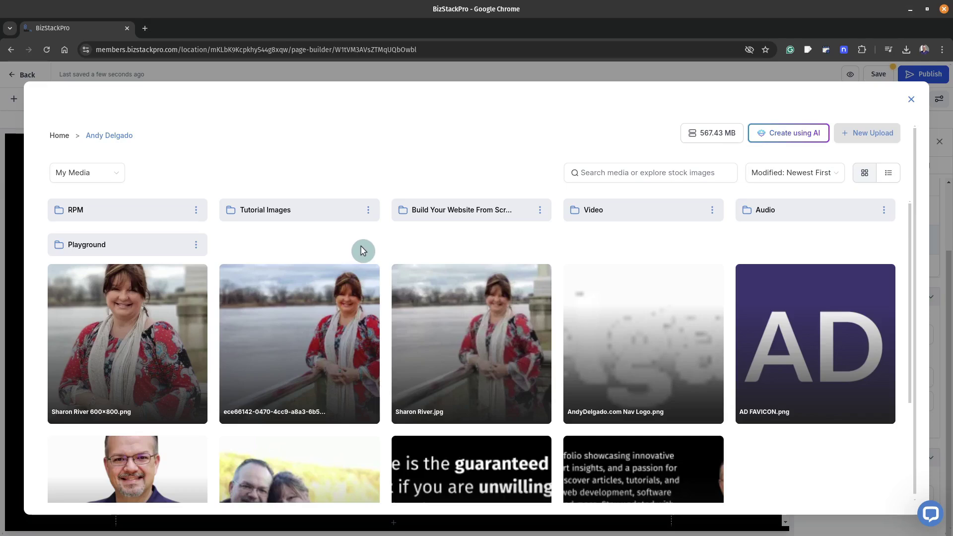
pyautogui.click(272, 211)
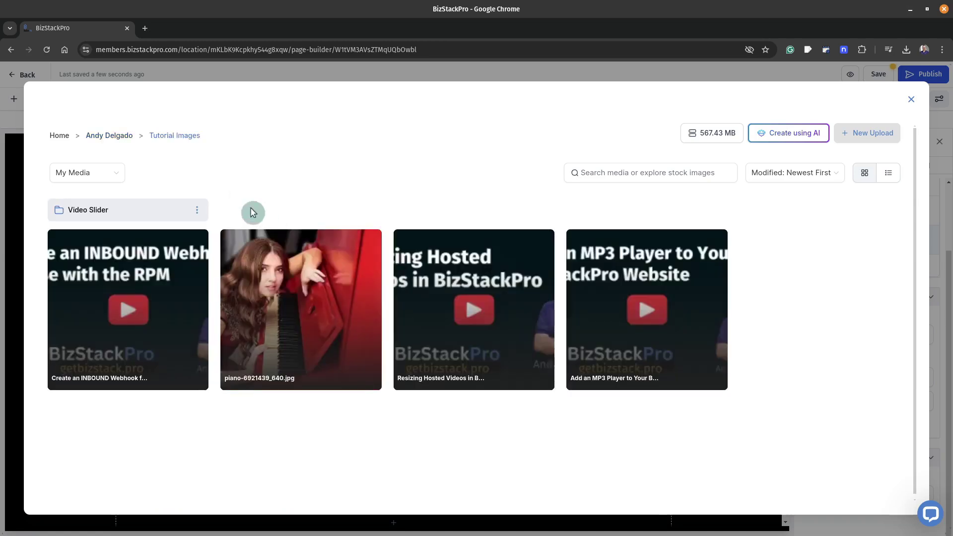
pyautogui.click(103, 213)
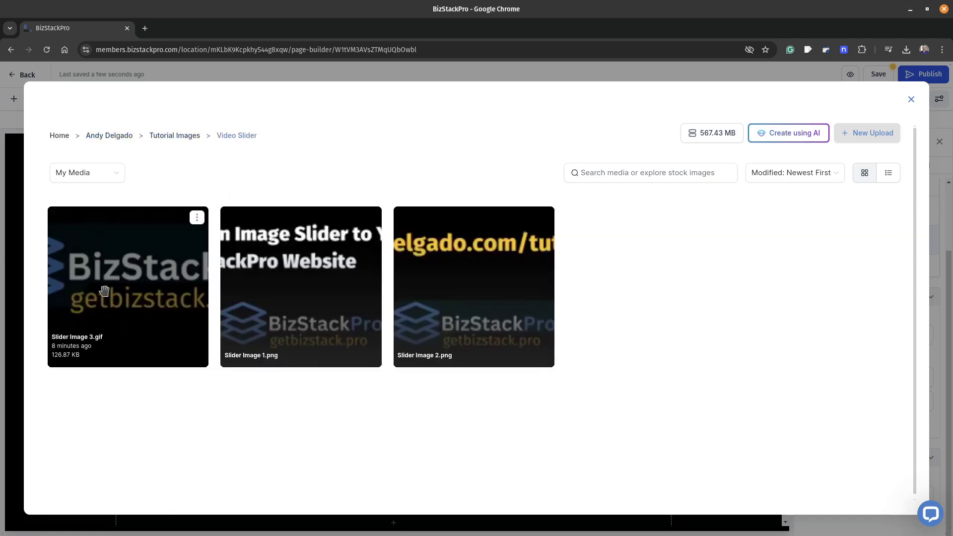
pyautogui.click(119, 302)
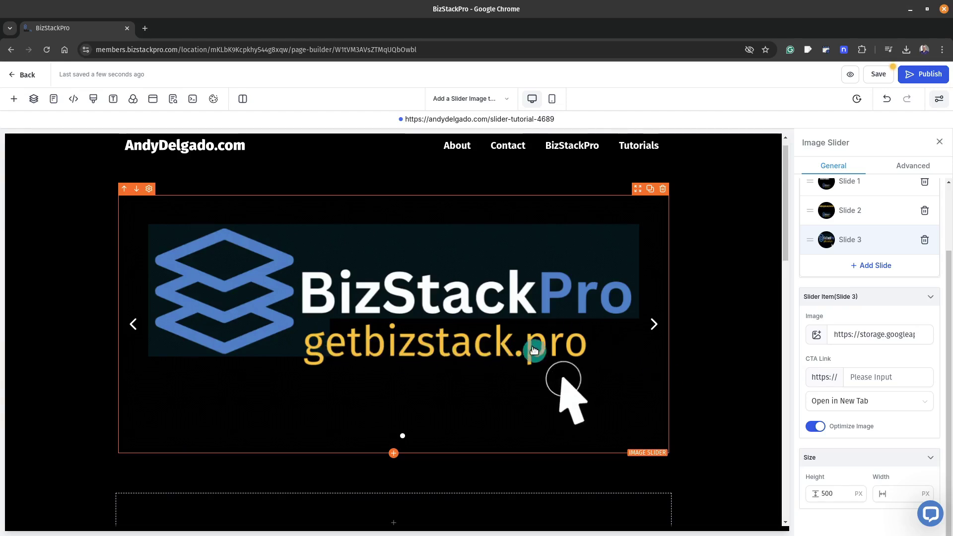
# - Set slide 3's CTA link to getbizstack.pro, keep it opening in a new tab, and turn off its image optimization
pyautogui.click(886, 381)
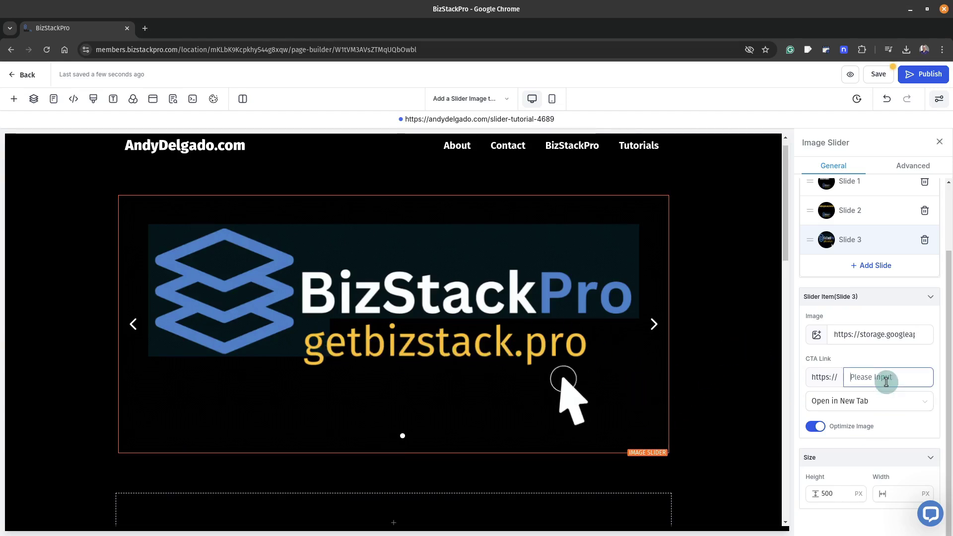
pyautogui.write('get')
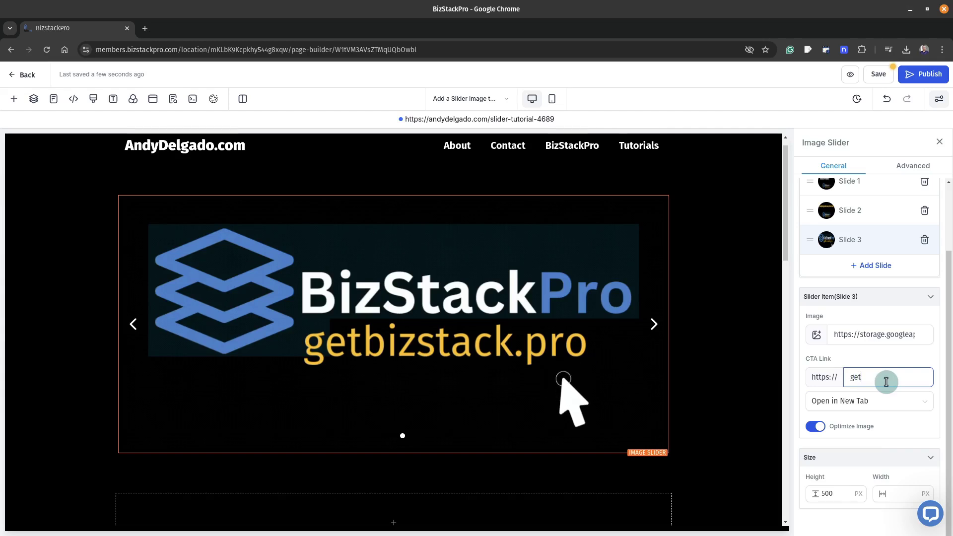
pyautogui.write('bizstack.pro')
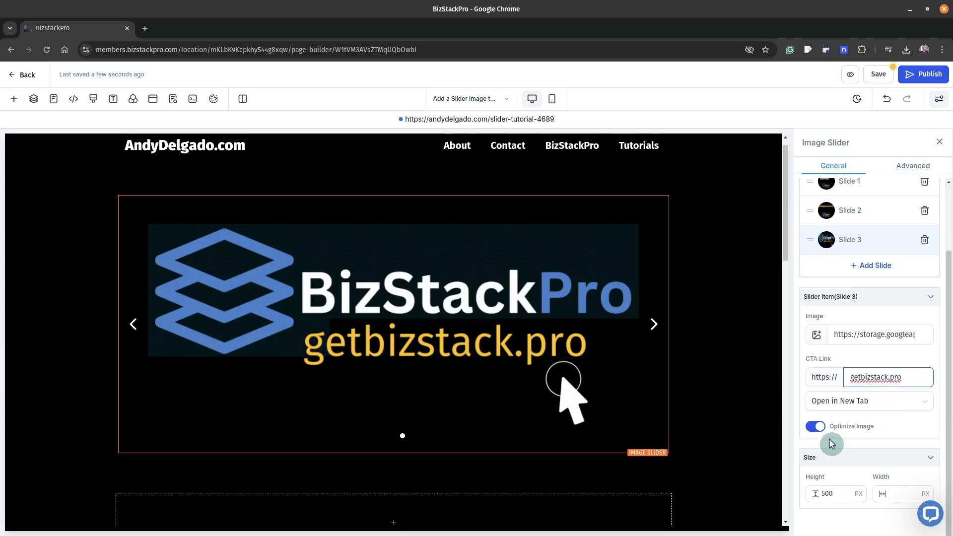
pyautogui.click(817, 428)
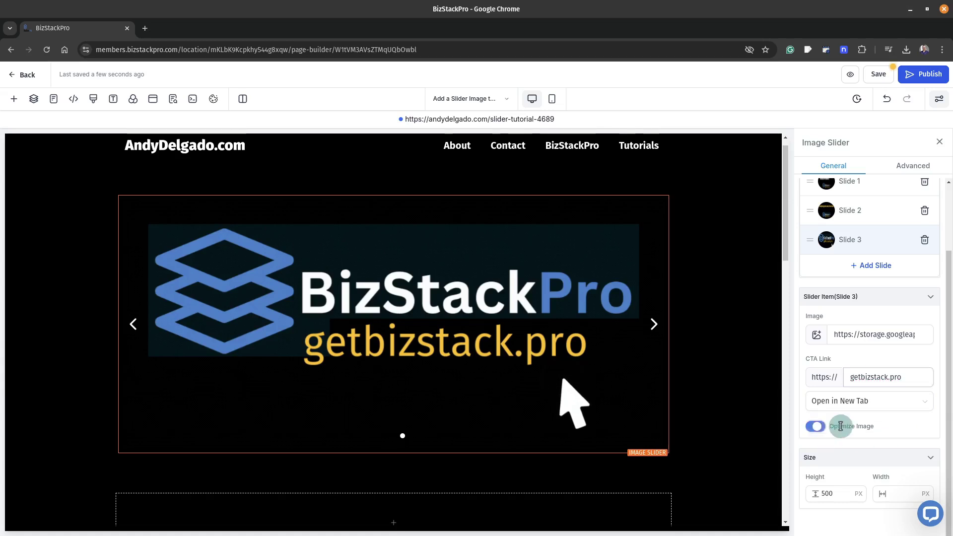
pyautogui.click(865, 405)
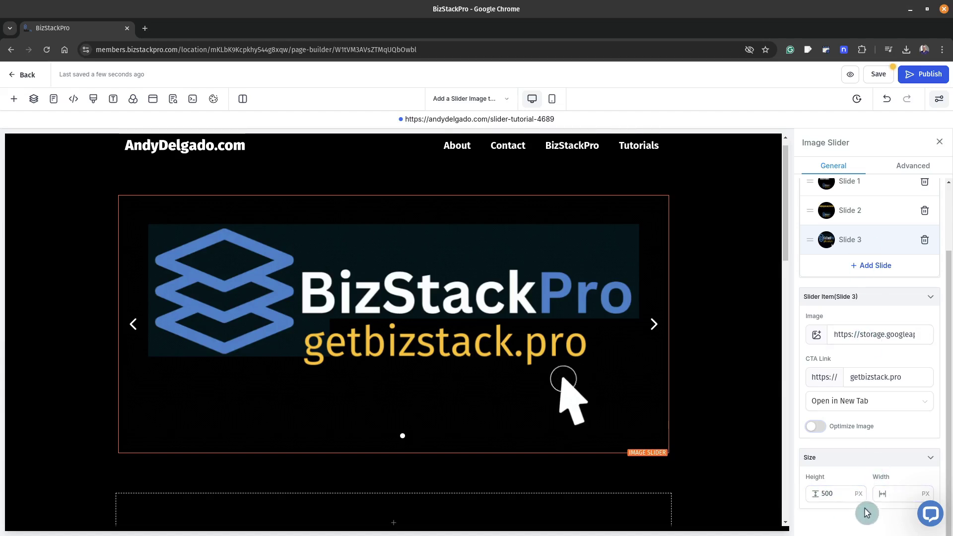
pyautogui.click(891, 500)
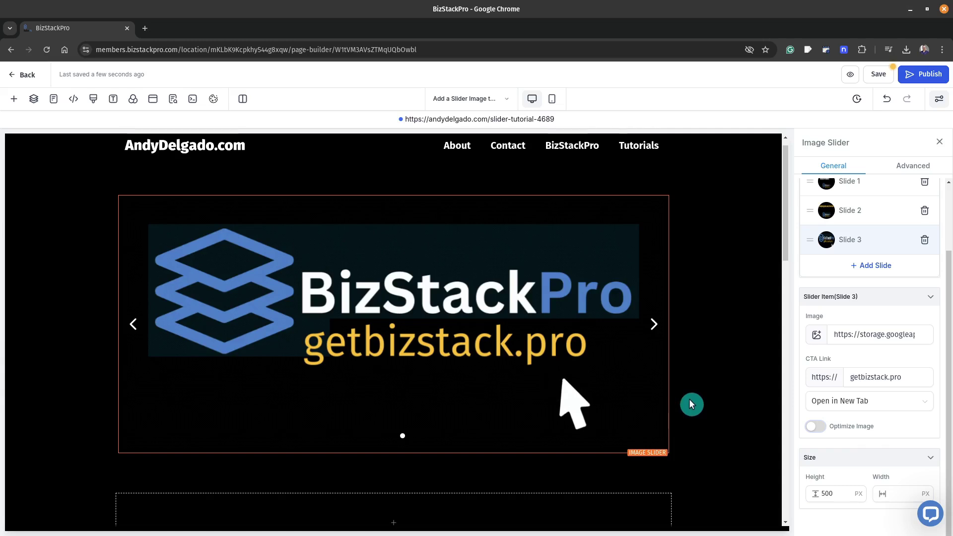
pyautogui.scroll(2, 889, 402)
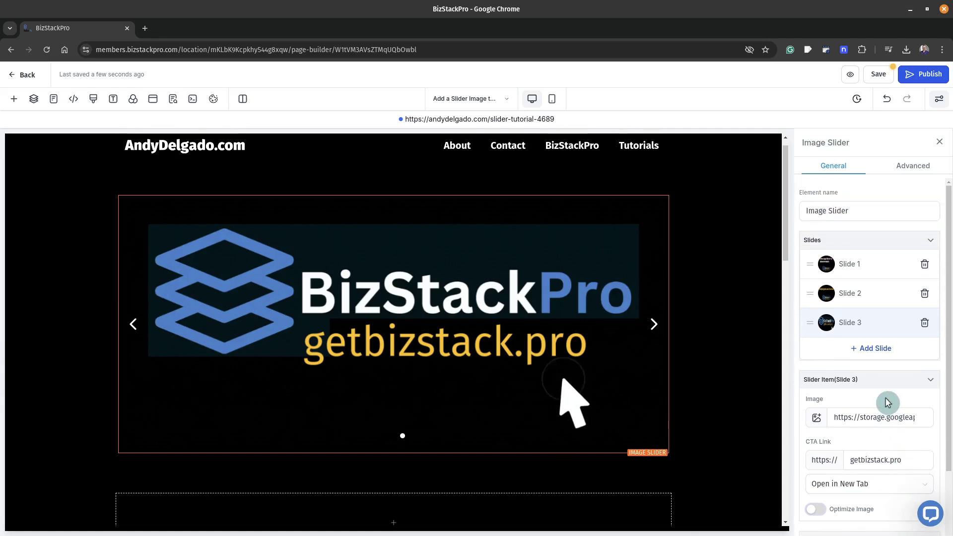
pyautogui.scroll(-2, 889, 402)
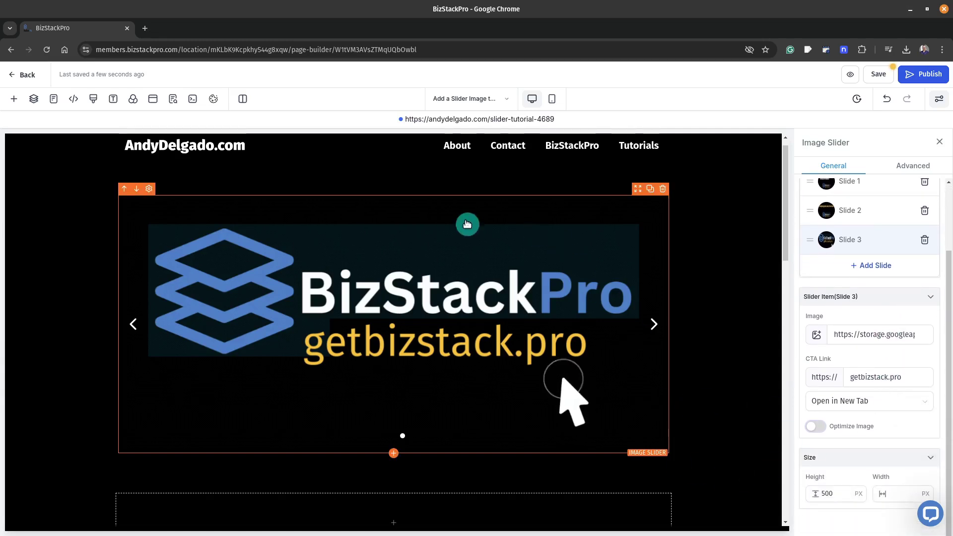
# - Save the page and open its preview in the browser
pyautogui.click(286, 459)
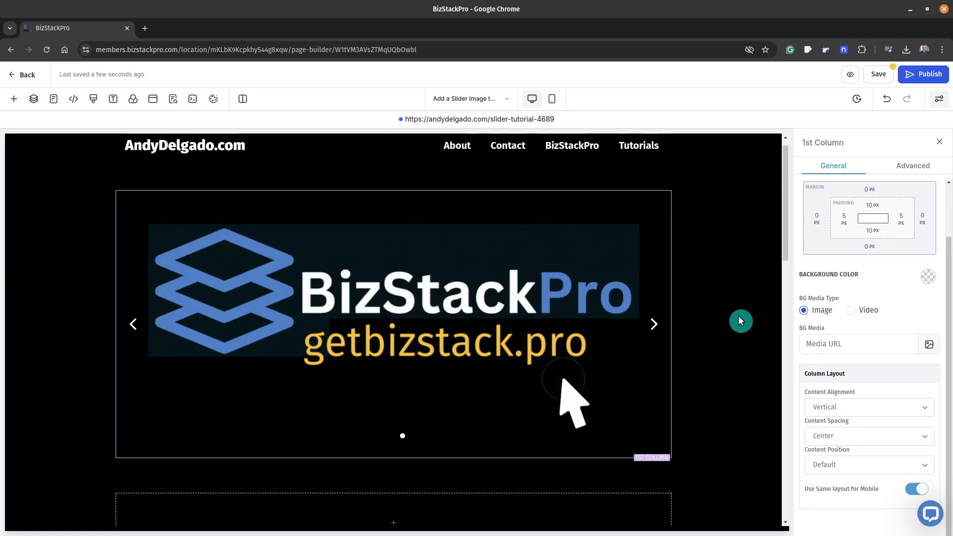
pyautogui.click(880, 79)
pyautogui.click(77, 518)
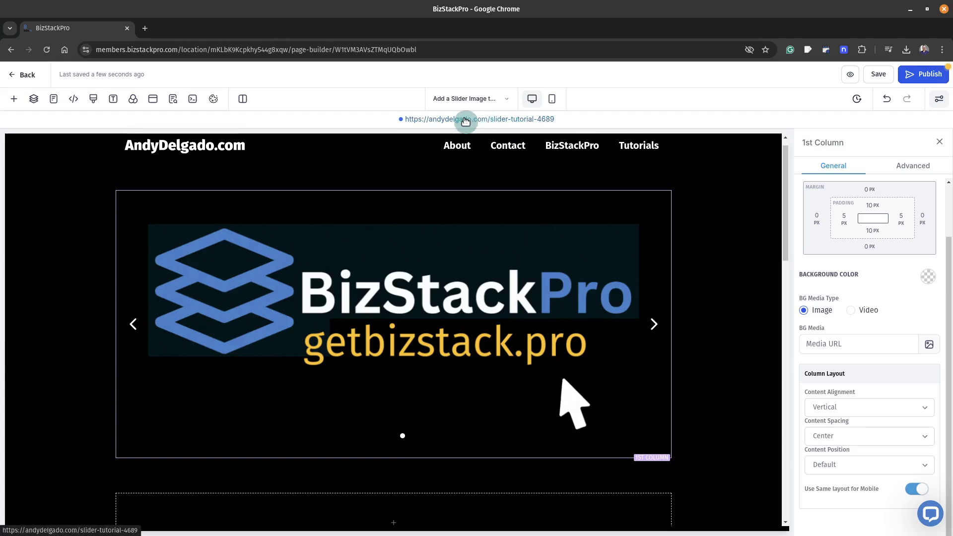
pyautogui.click(851, 78)
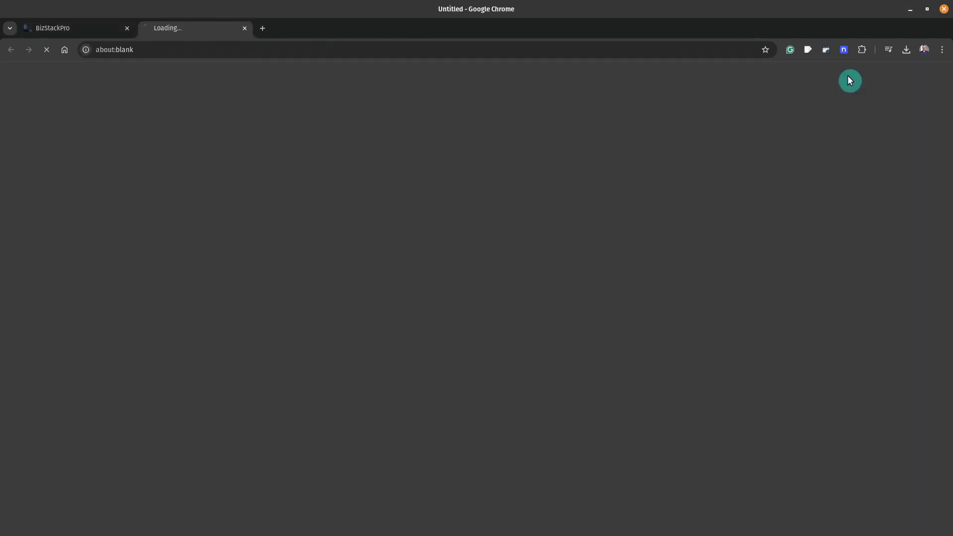
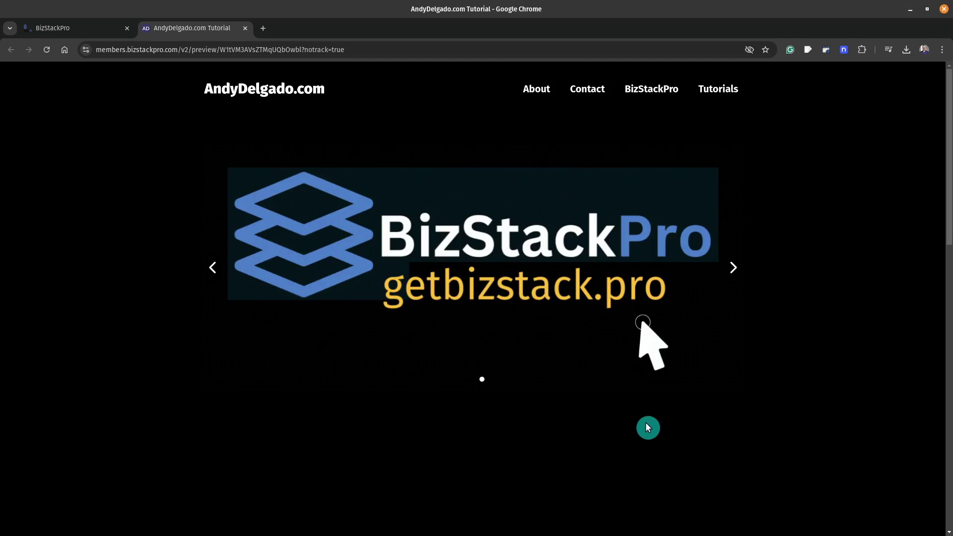
# - Test slide 3's link in the preview and return to the page builder, closing the linked page and the preview
pyautogui.click(513, 280)
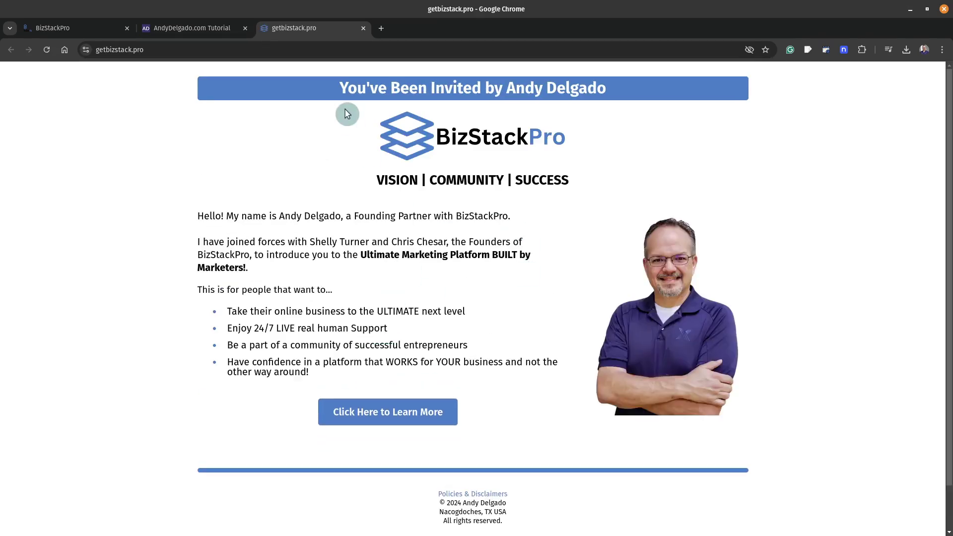
pyautogui.click(363, 28)
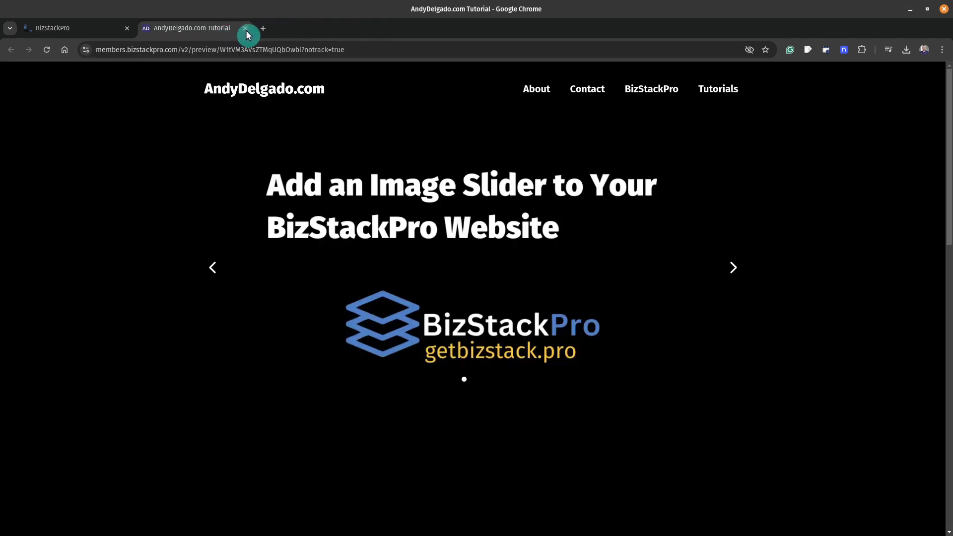
pyautogui.click(246, 29)
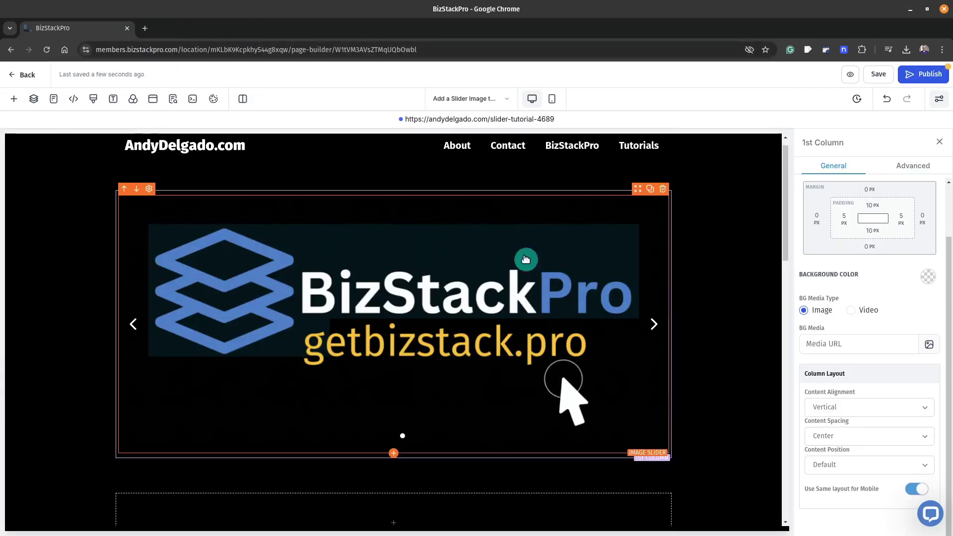
# - Preview the page at iPhone SE dimensions with the browser's device emulation to check the slider on mobile, and close the preview
pyautogui.click(851, 75)
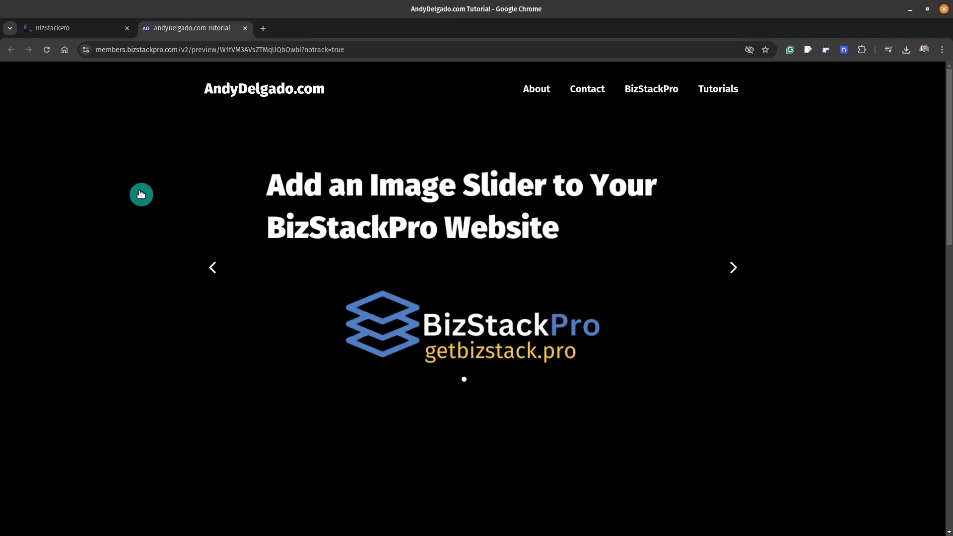
pyautogui.hotkey('ctrl', 'shift', 'i')
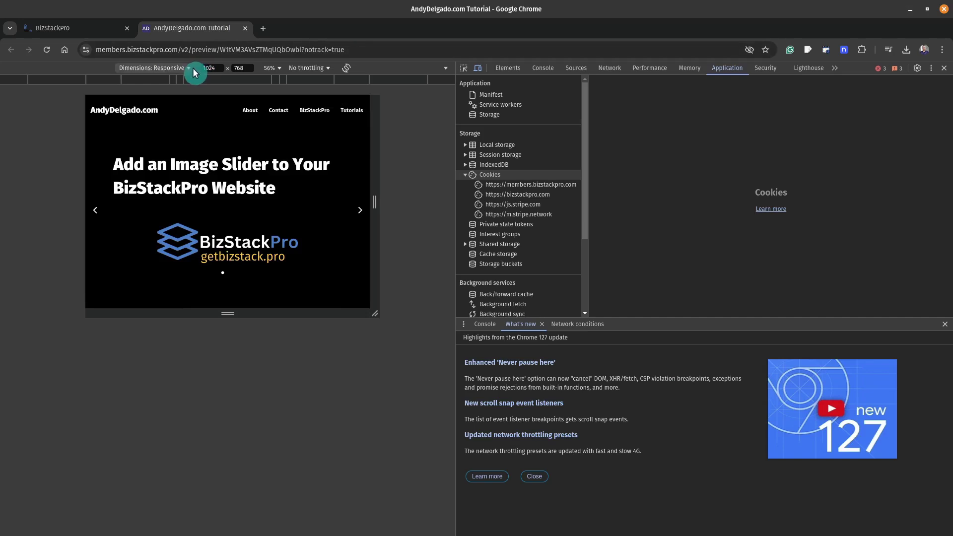
pyautogui.click(279, 68)
pyautogui.click(238, 69)
pyautogui.click(185, 69)
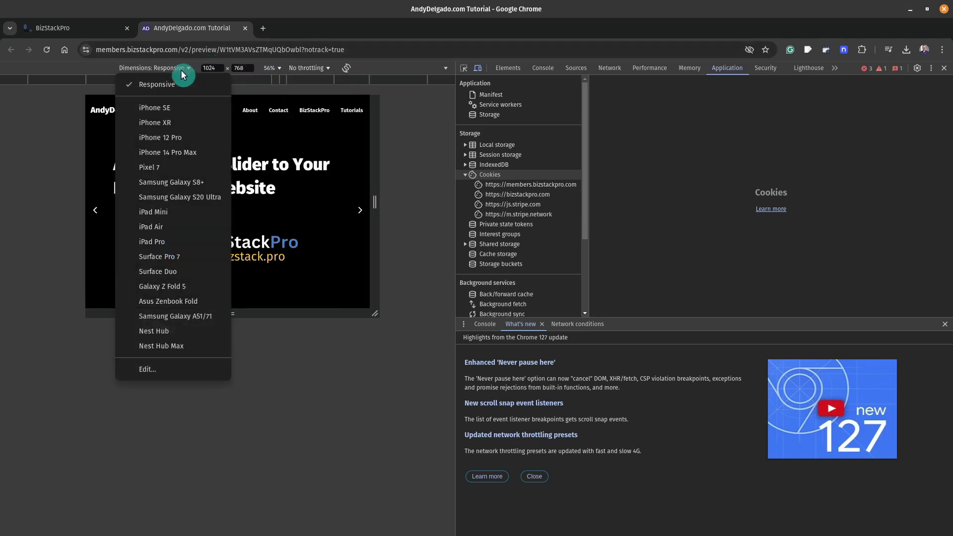
pyautogui.click(166, 104)
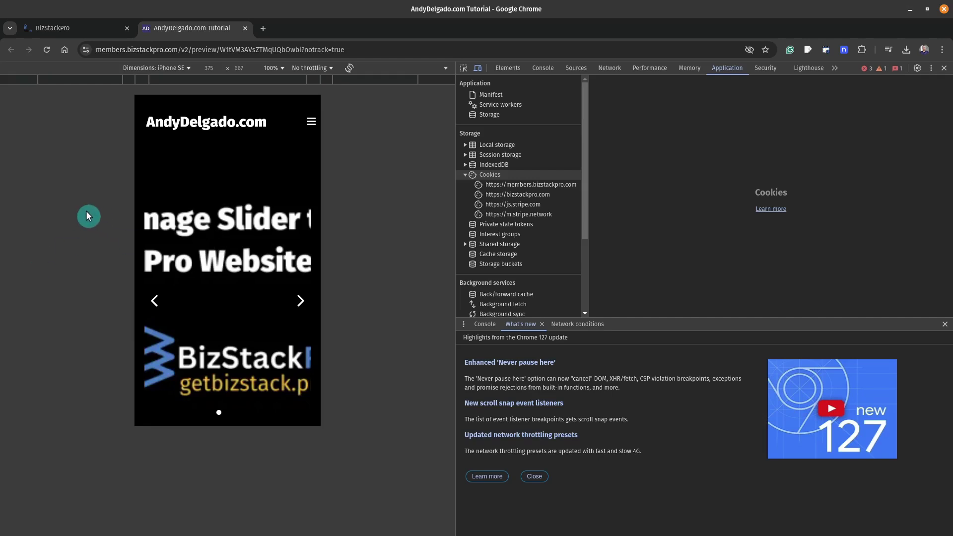
pyautogui.click(245, 28)
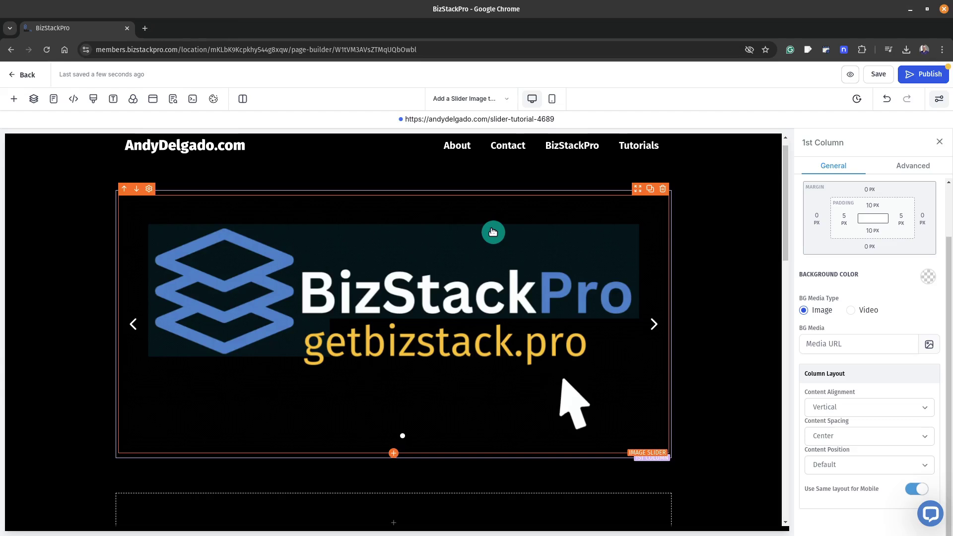
# - Duplicate the image slider and hide the original slider on mobile
pyautogui.click(567, 226)
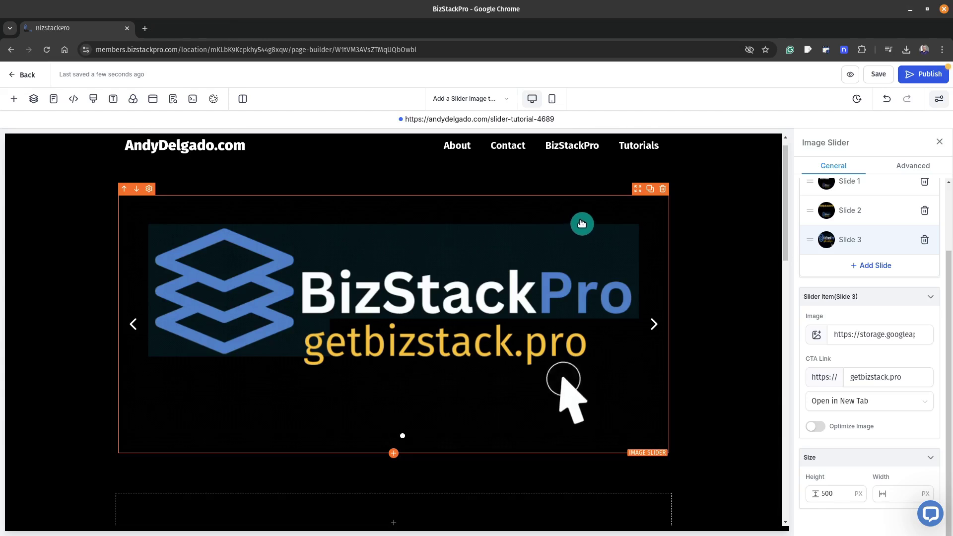
pyautogui.click(651, 190)
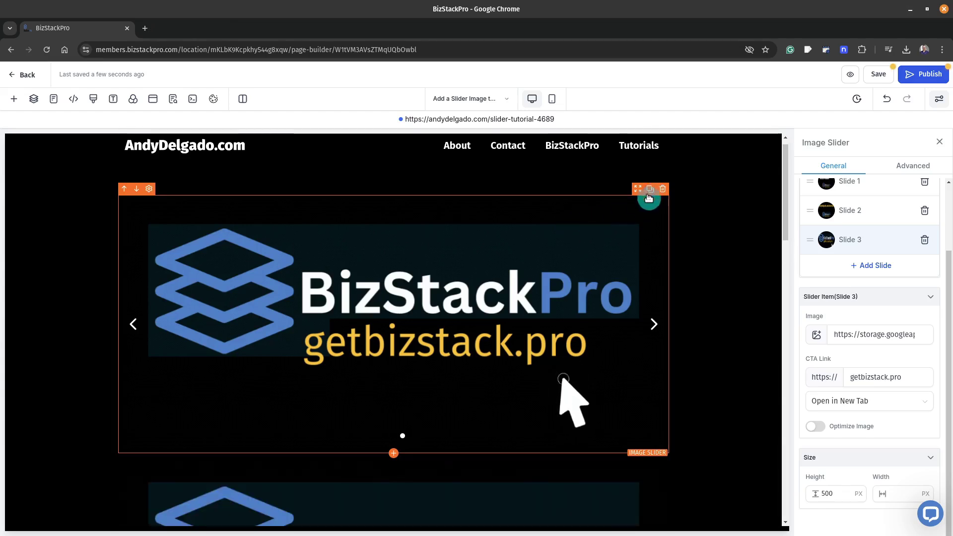
pyautogui.click(922, 168)
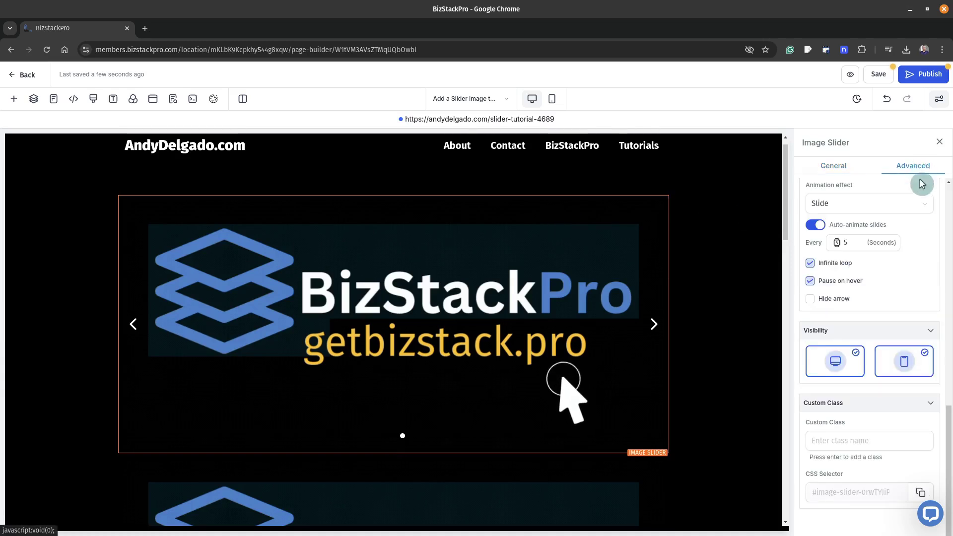
pyautogui.click(908, 362)
# - Set the duplicate slider's width and height to 500 px and save the page
pyautogui.scroll(-3, 511, 353)
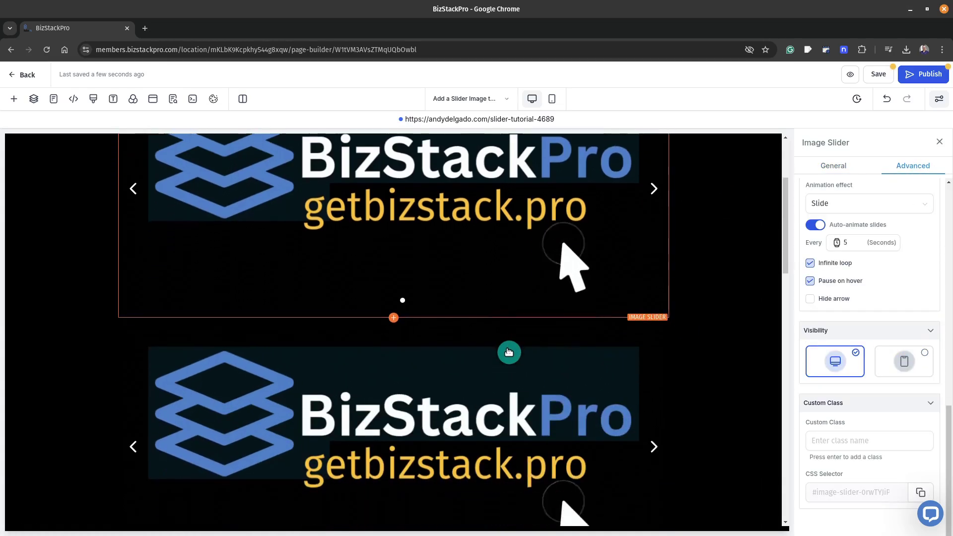
pyautogui.click(509, 352)
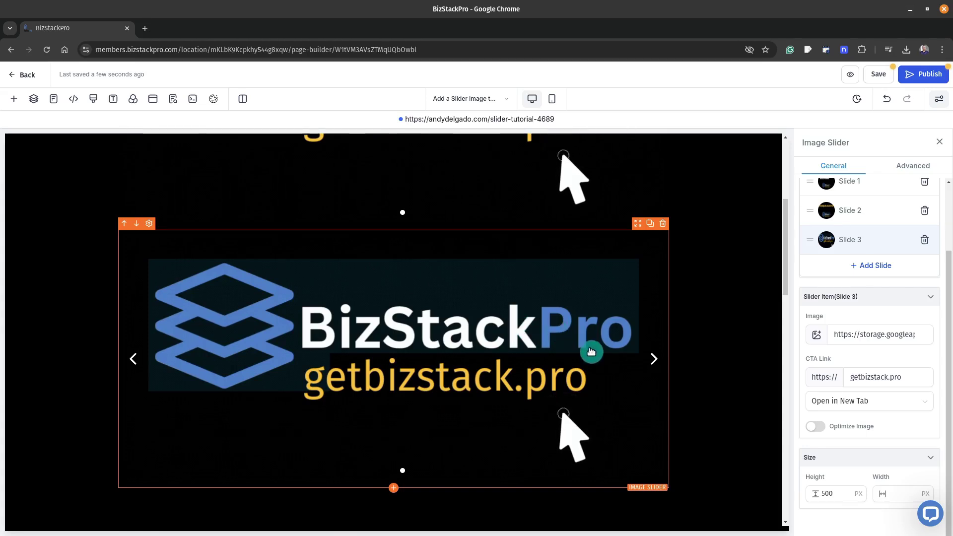
pyautogui.click(892, 494)
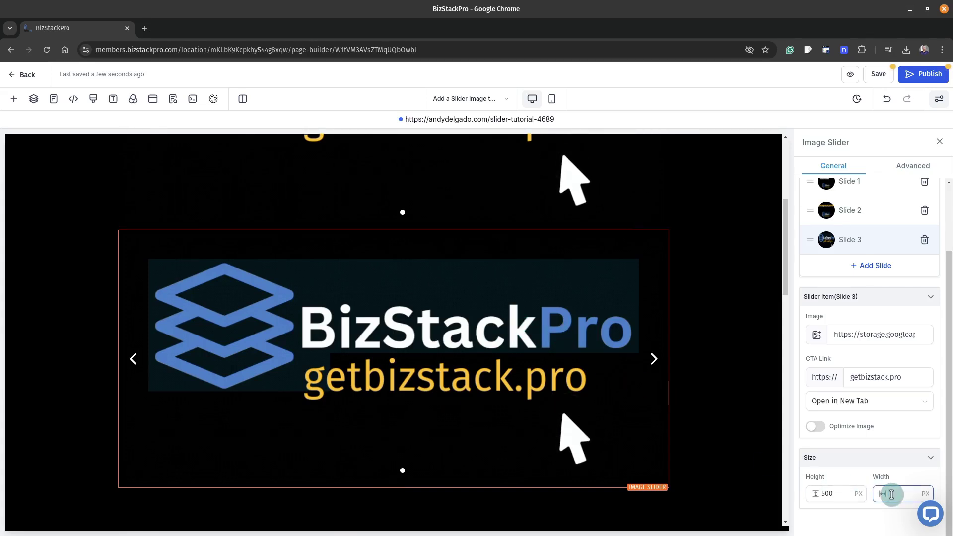
pyautogui.moveTo(837, 493); pyautogui.dragTo(815, 493)
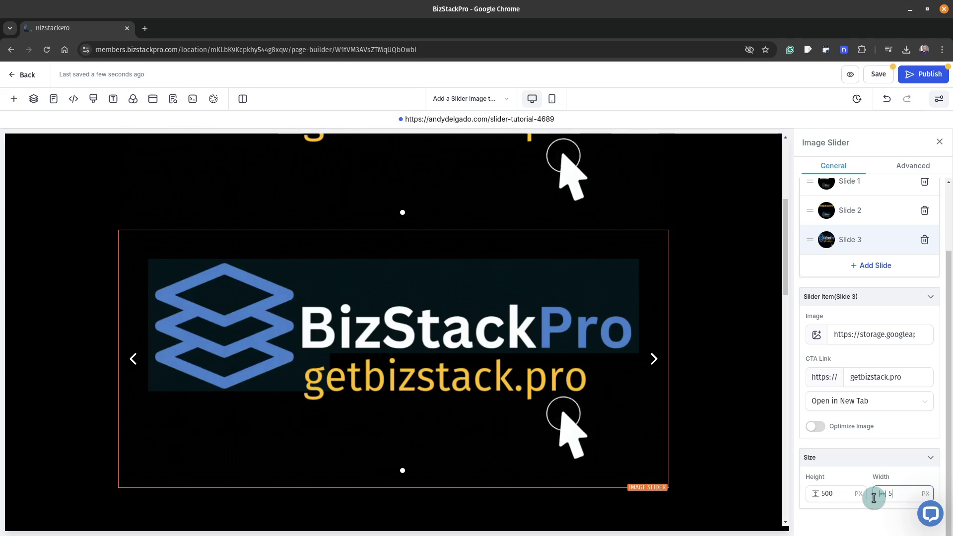
pyautogui.moveTo(836, 495); pyautogui.dragTo(803, 498)
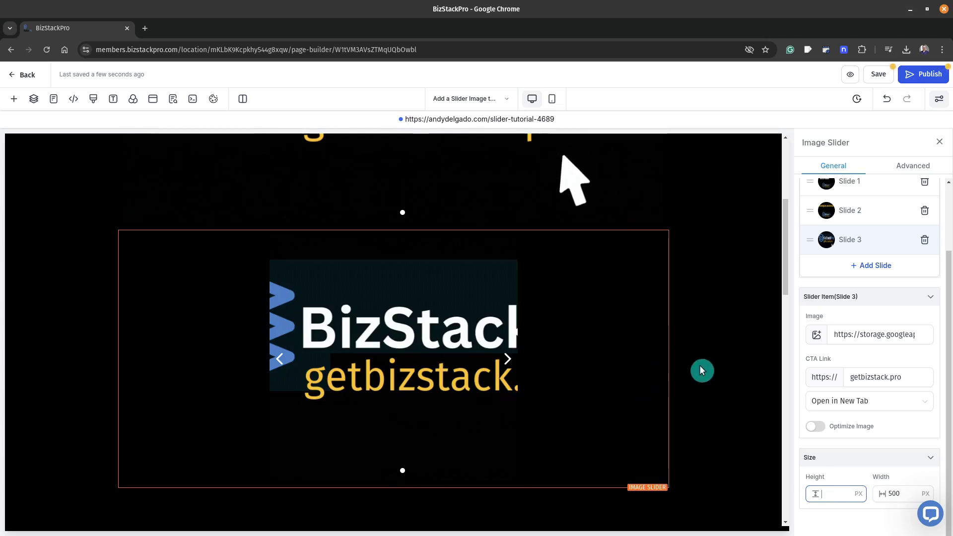
pyautogui.click(882, 75)
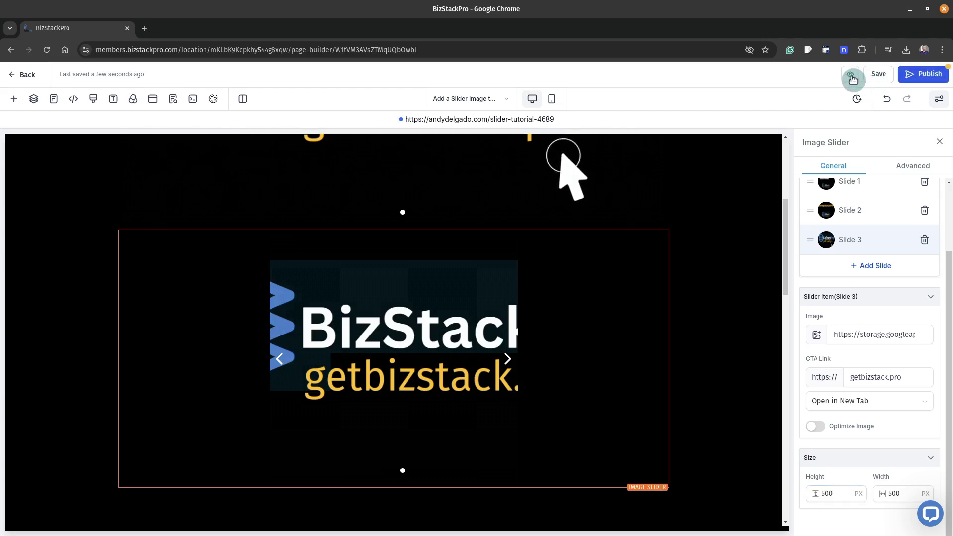
# - Preview the page to compare the original and duplicate sliders, and return to the page builder
pyautogui.click(851, 77)
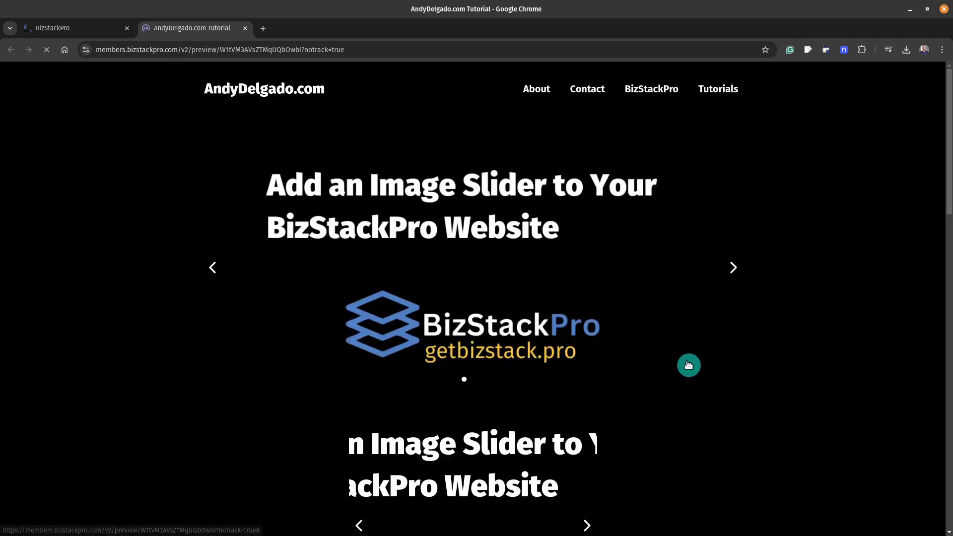
pyautogui.scroll(-5, 715, 365)
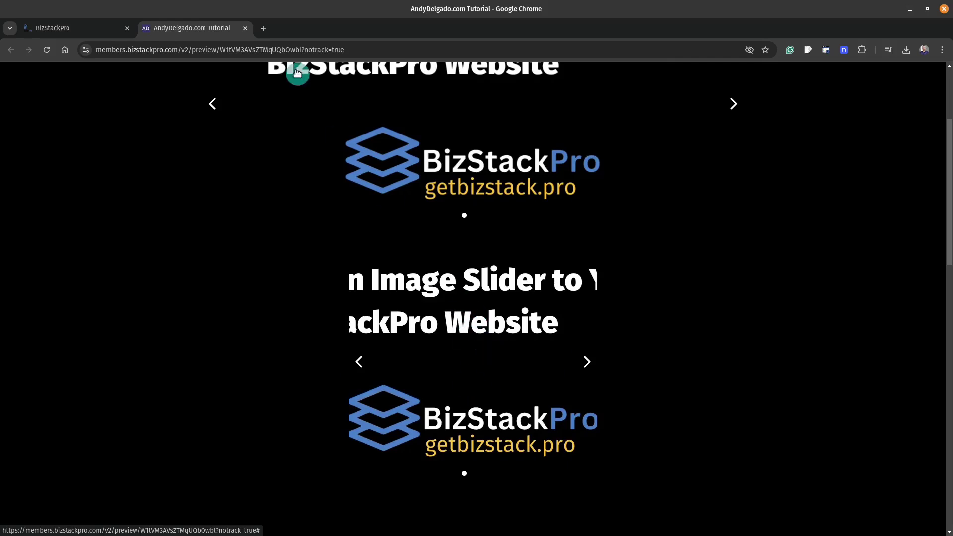
pyautogui.click(245, 28)
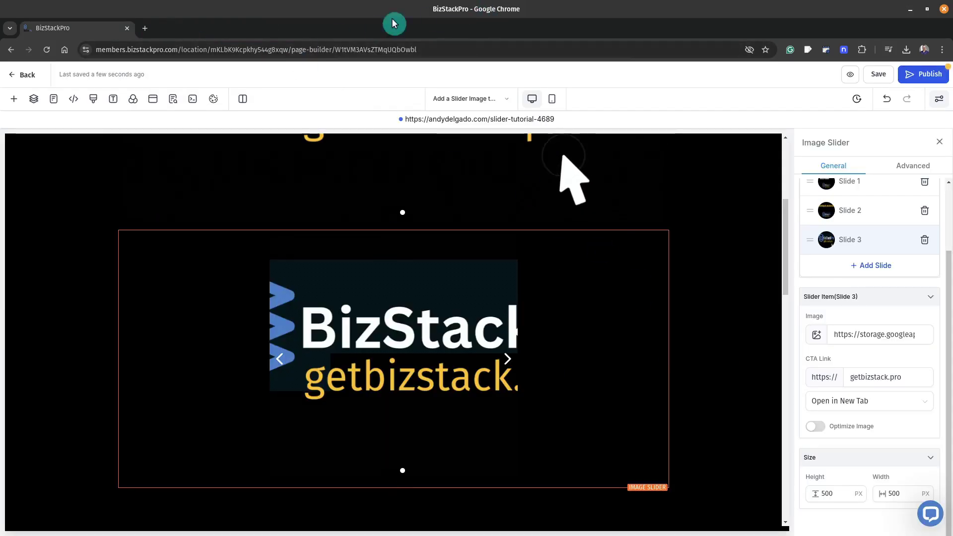
# - Open the 16:9 ratio calculator at calculateaspectratio.com in a separate browser tab and calculate the height for a desired width of 640
pyautogui.click(146, 28)
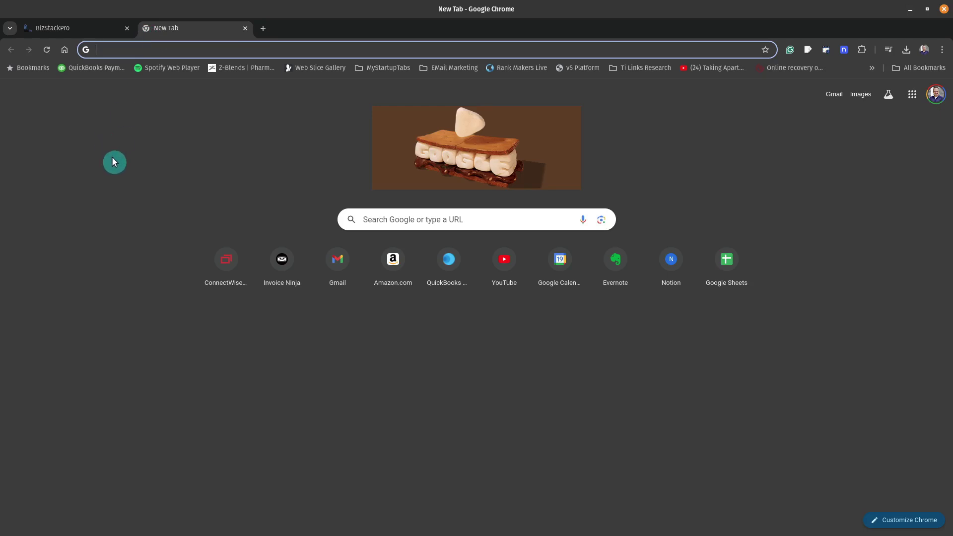
pyautogui.write('16:')
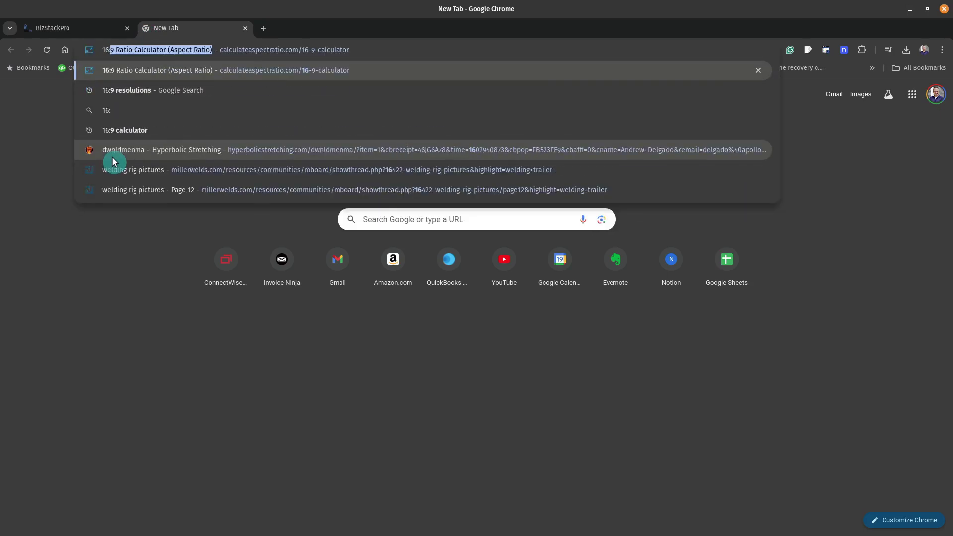
pyautogui.write('9')
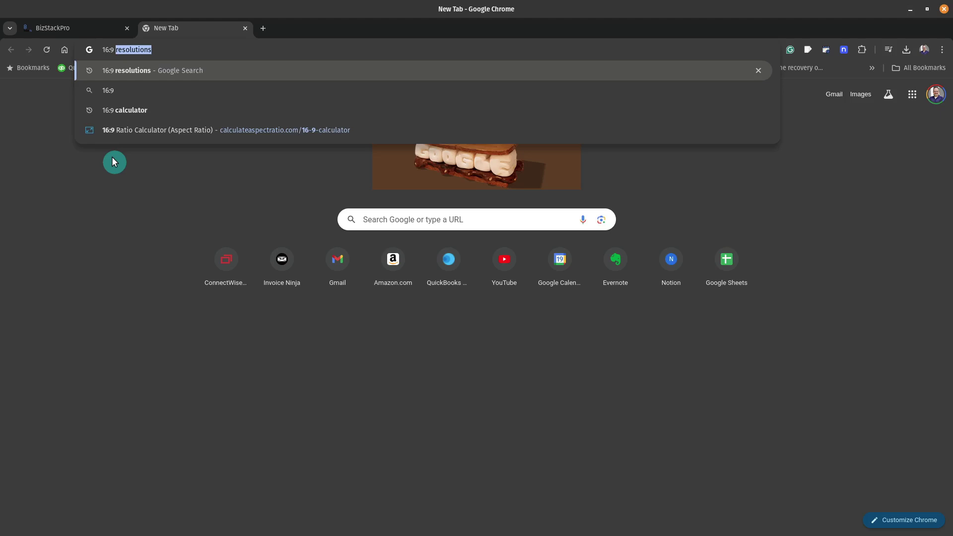
pyautogui.click(184, 135)
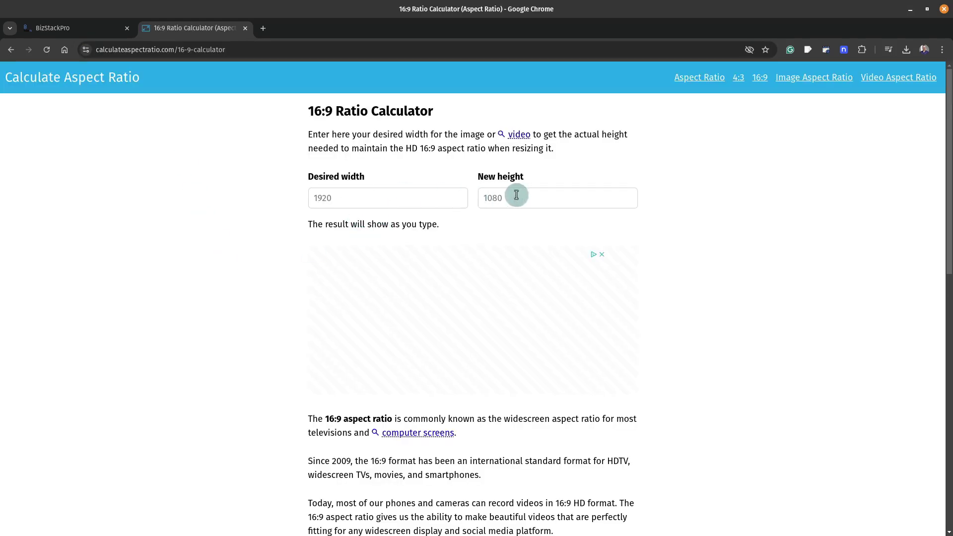
pyautogui.click(335, 201)
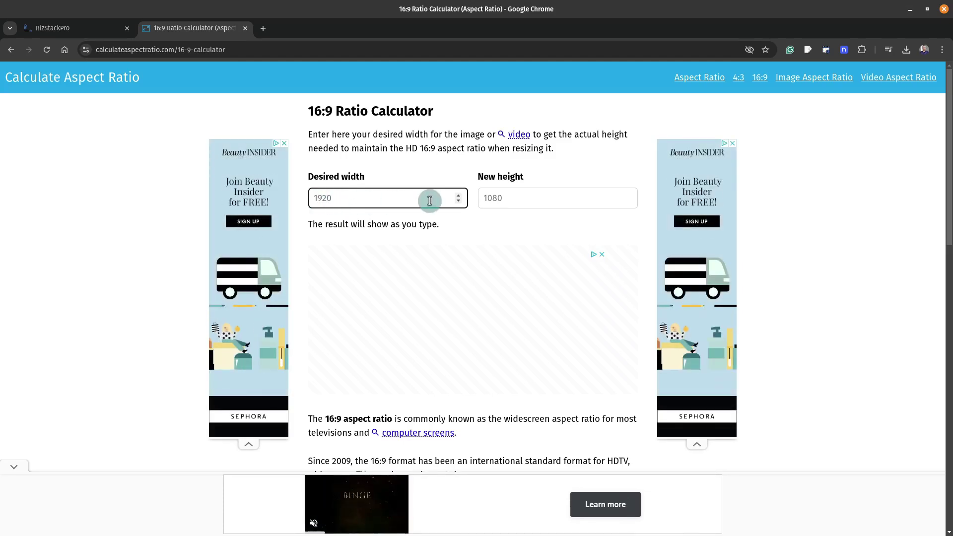
pyautogui.write('640')
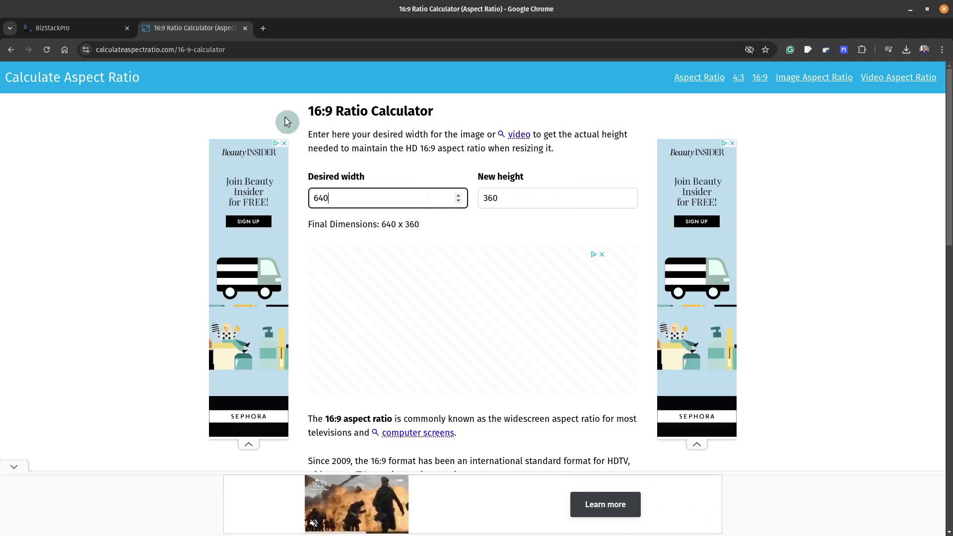
# - Back in the page builder, set the duplicate slider's height to 360 px and its width to 640 px, and save the page
pyautogui.click(83, 33)
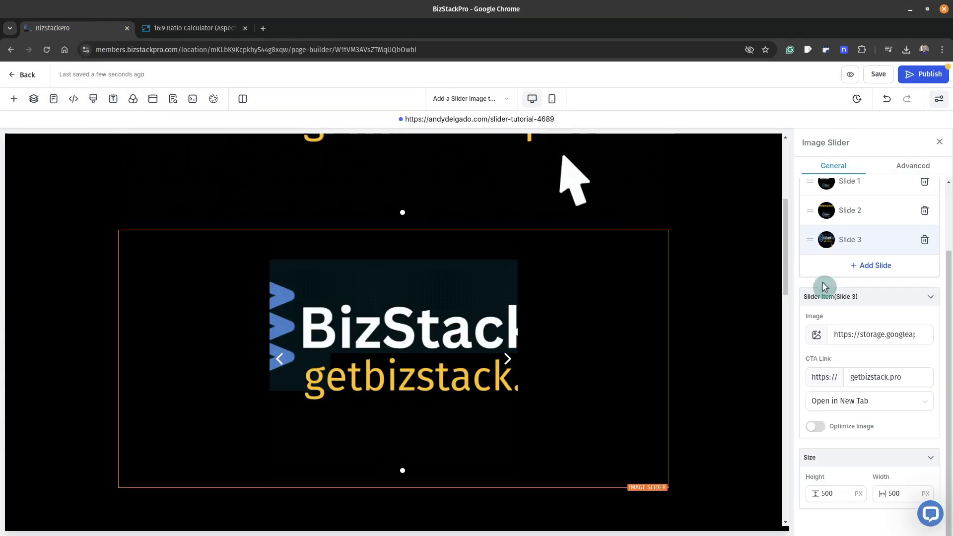
pyautogui.doubleClick(822, 495)
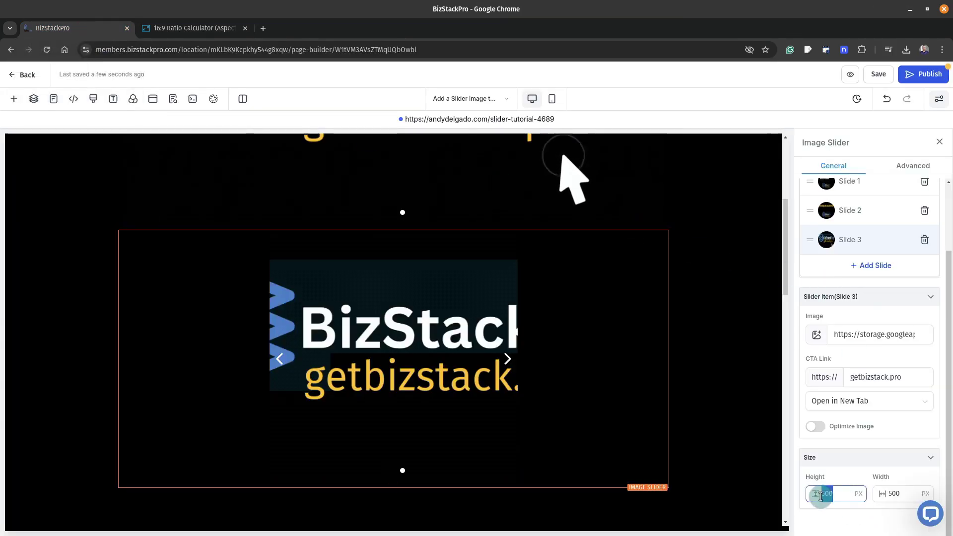
pyautogui.write('360')
pyautogui.doubleClick(901, 494)
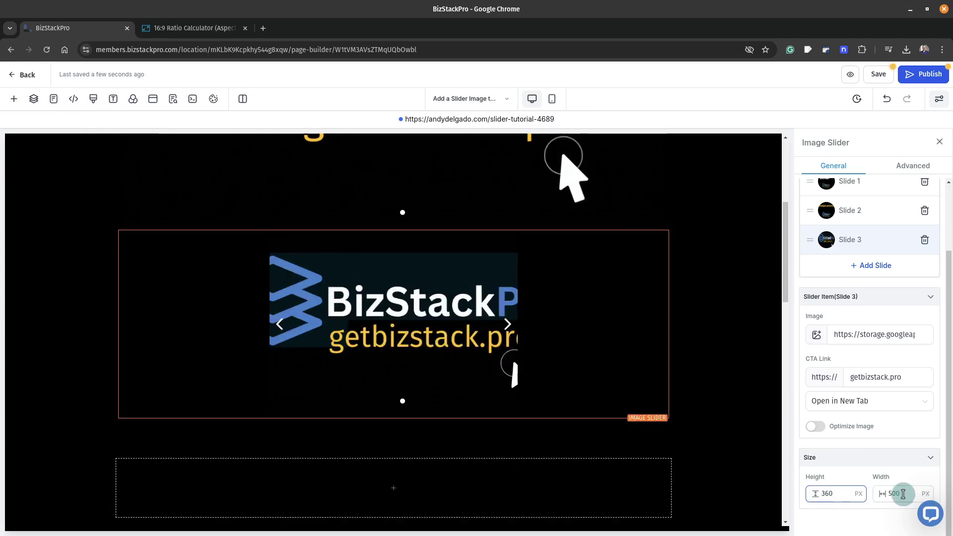
pyautogui.write('640')
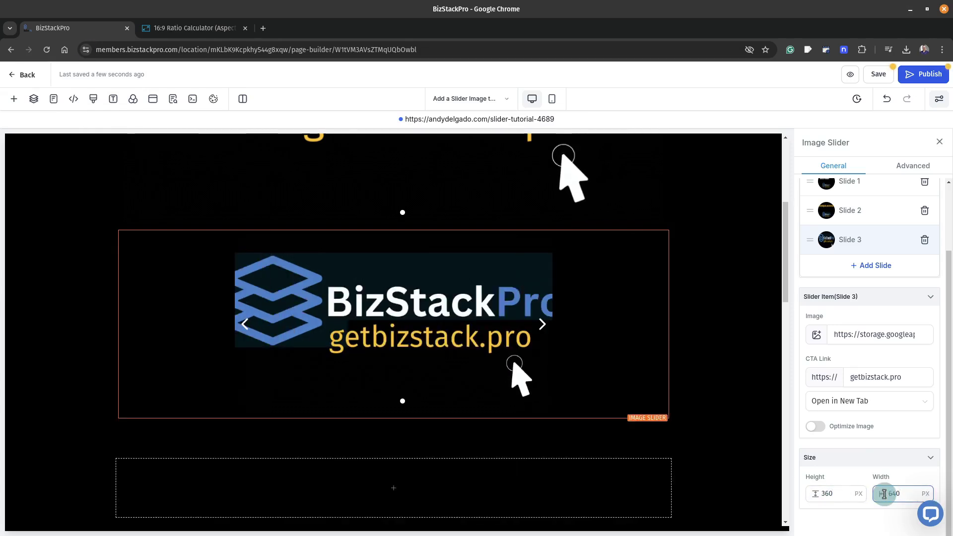
pyautogui.click(700, 369)
pyautogui.scroll(-3, 747, 351)
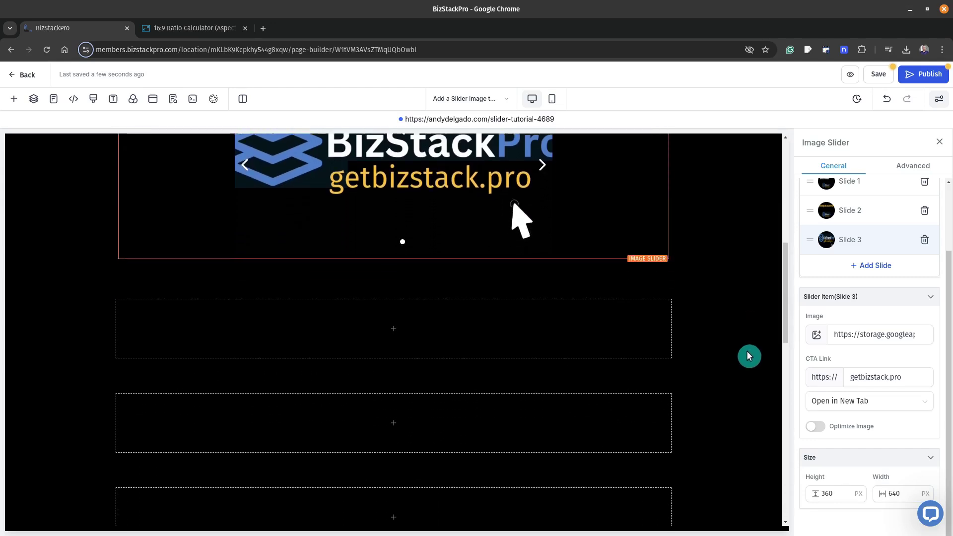
pyautogui.scroll(5, 747, 350)
pyautogui.scroll(3, 749, 355)
pyautogui.scroll(-4, 720, 377)
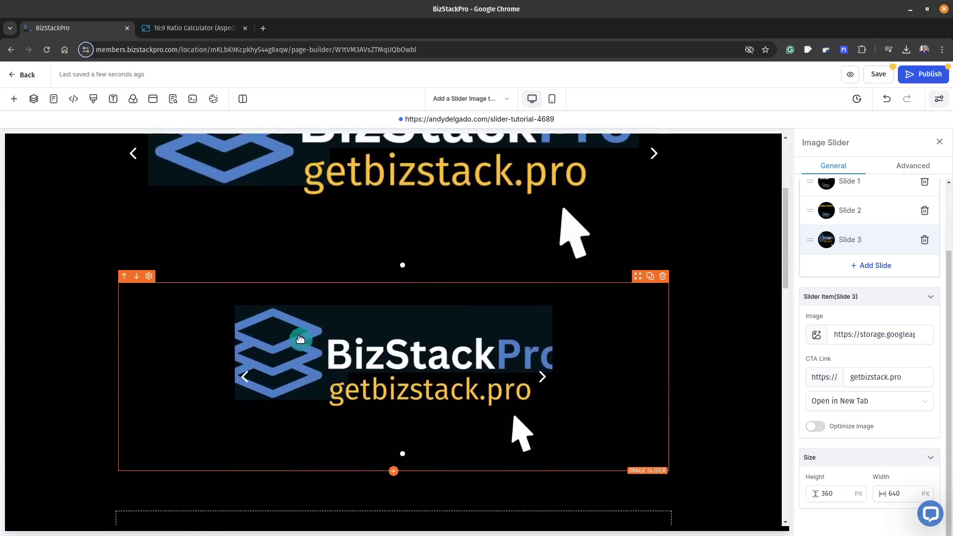
pyautogui.scroll(2, 467, 388)
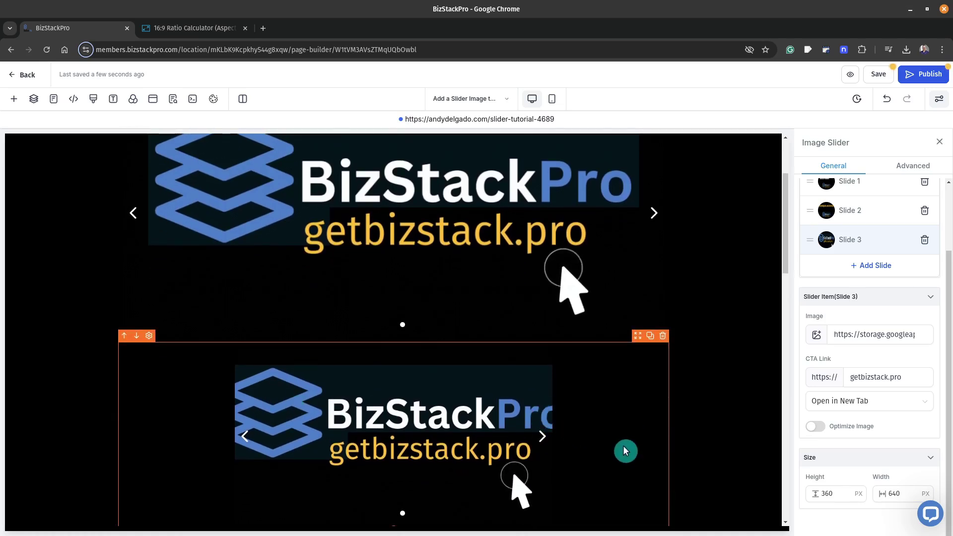
pyautogui.click(881, 73)
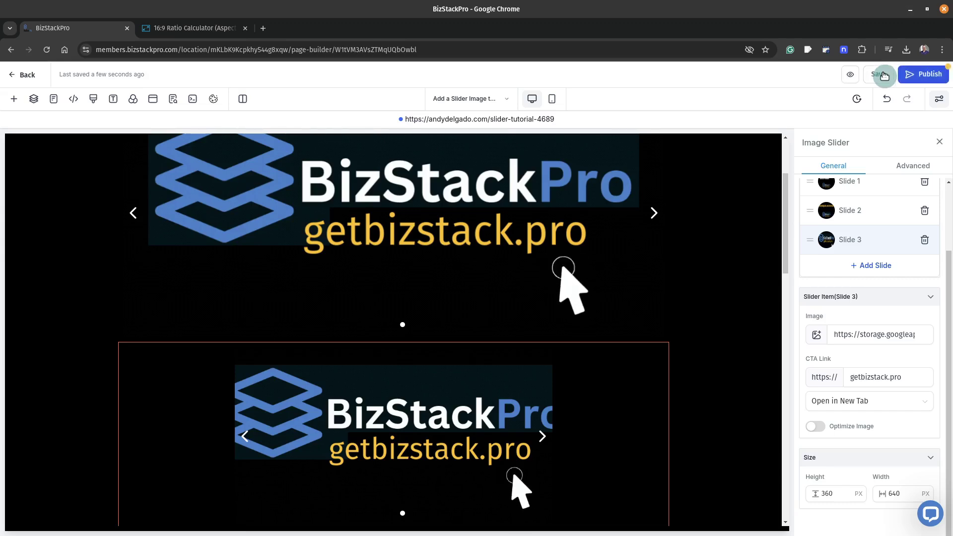
# - Preview the page, advance the duplicate slider to compare it with the original, and close the preview and the ratio calculator
pyautogui.click(854, 74)
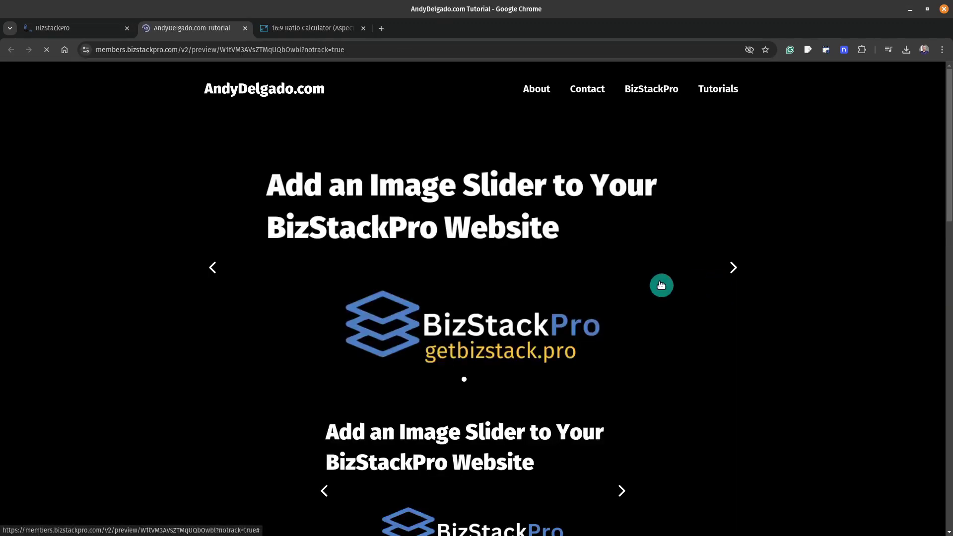
pyautogui.scroll(-3, 649, 300)
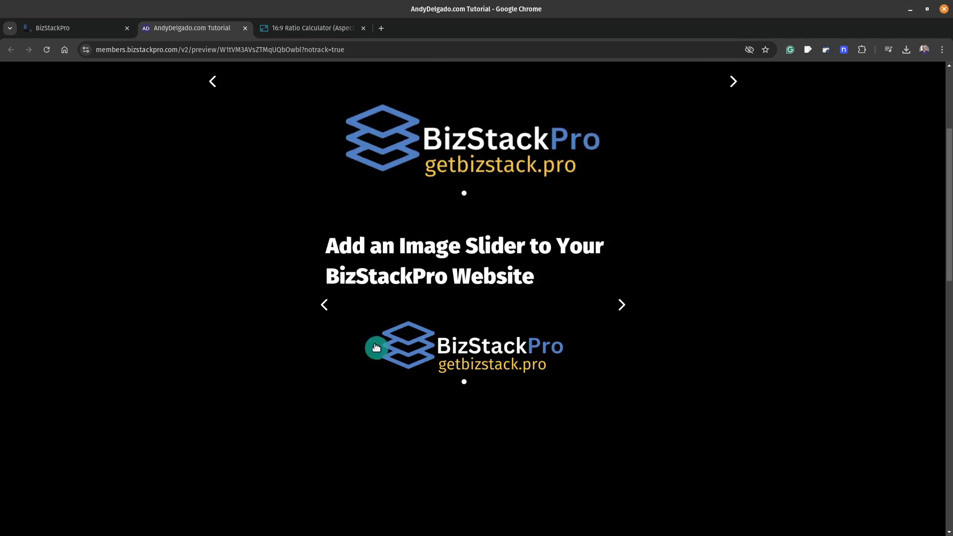
pyautogui.click(626, 308)
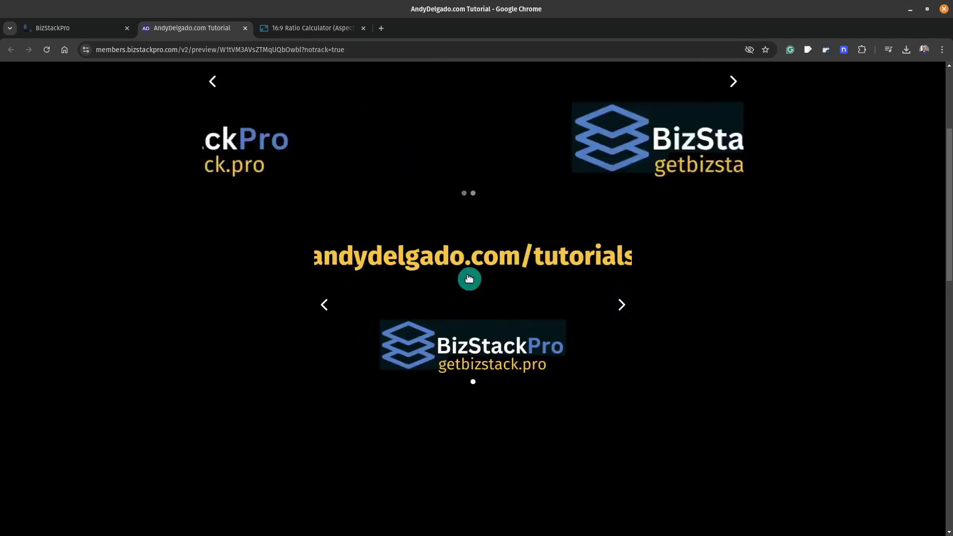
pyautogui.click(626, 306)
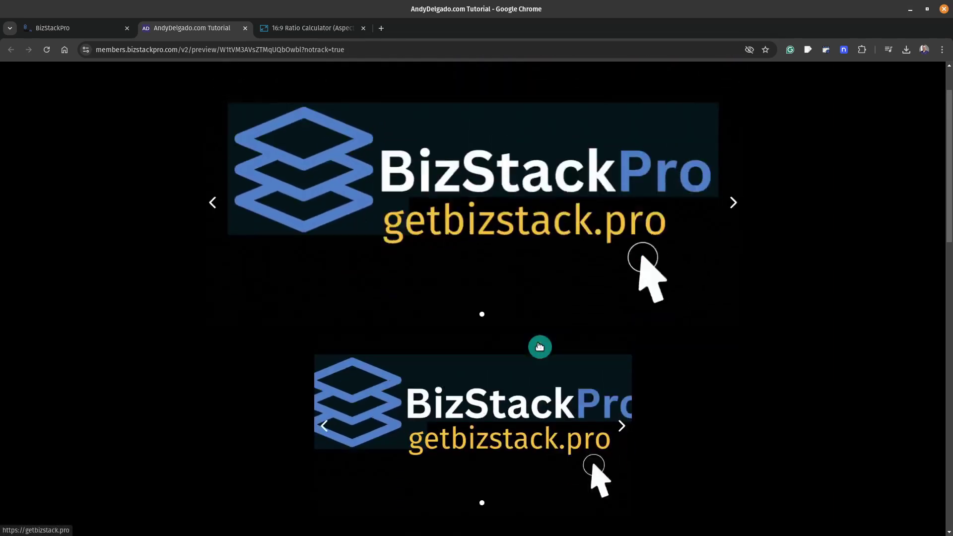
pyautogui.scroll(3, 540, 347)
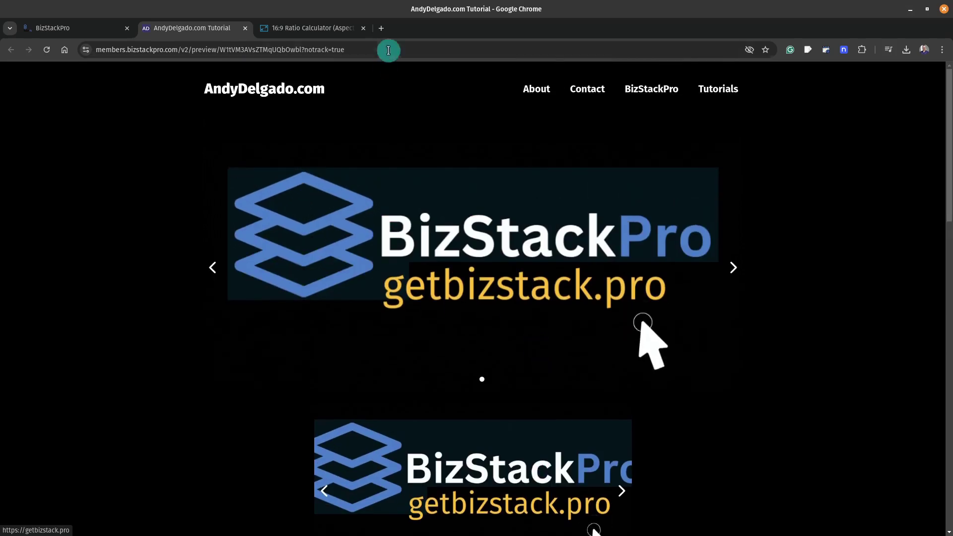
pyautogui.click(245, 28)
pyautogui.click(245, 28)
# - Hide the duplicate image slider on desktop so it shows only on mobile, and save the page
pyautogui.click(486, 434)
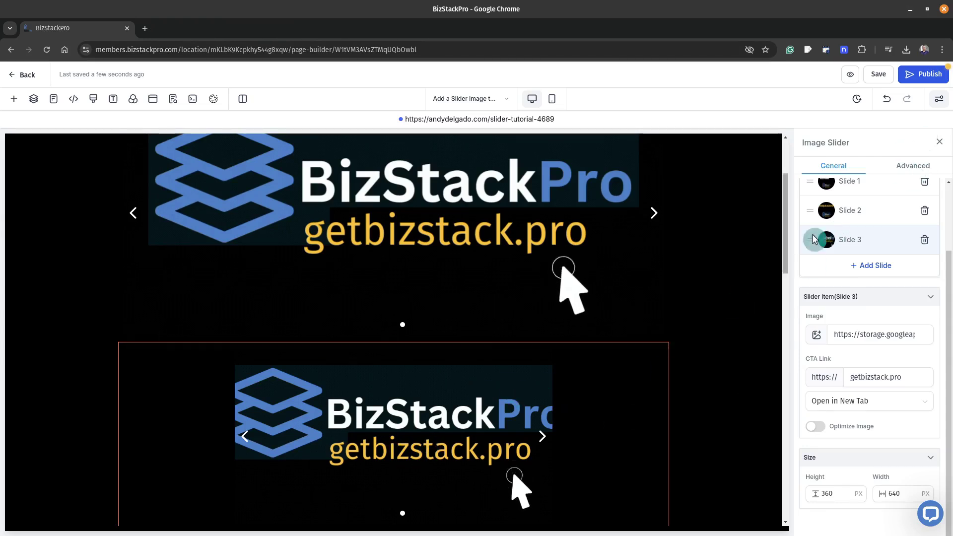
pyautogui.click(925, 168)
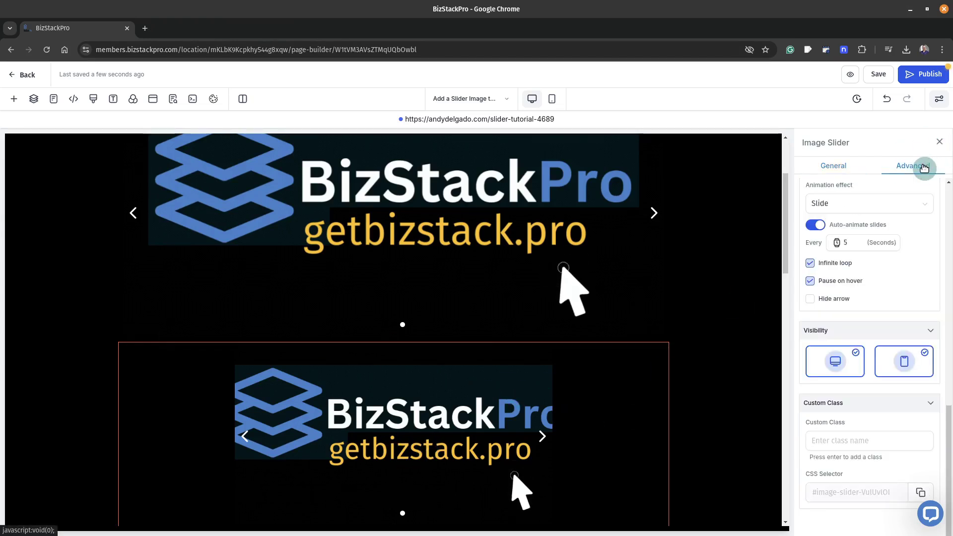
pyautogui.click(844, 364)
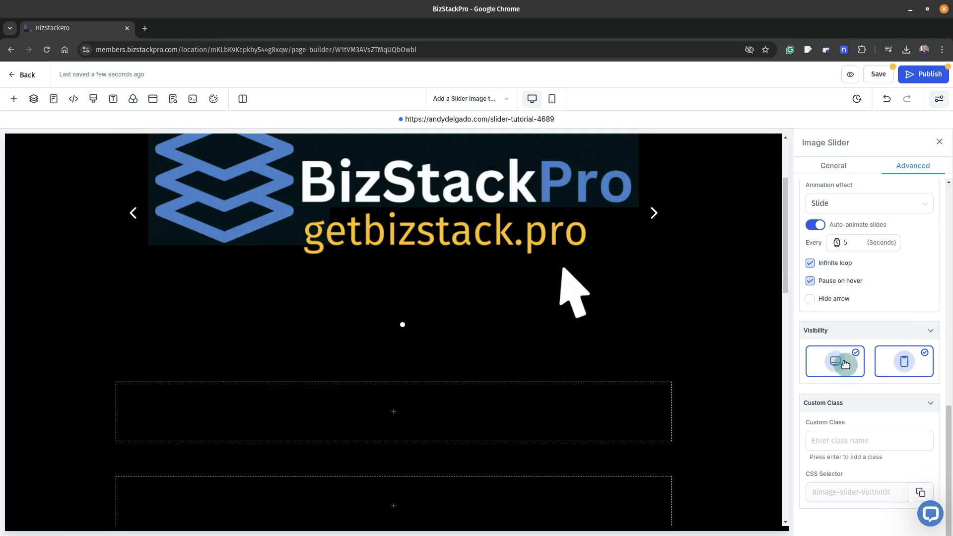
pyautogui.click(879, 72)
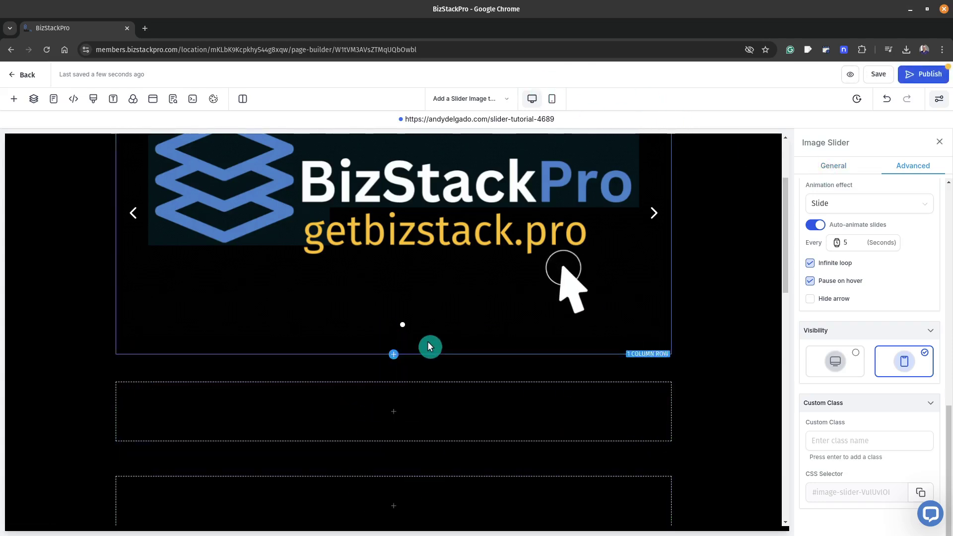
# - Examine the page in the builder's mobile view to check which slider is shown, and return to the desktop view
pyautogui.click(554, 100)
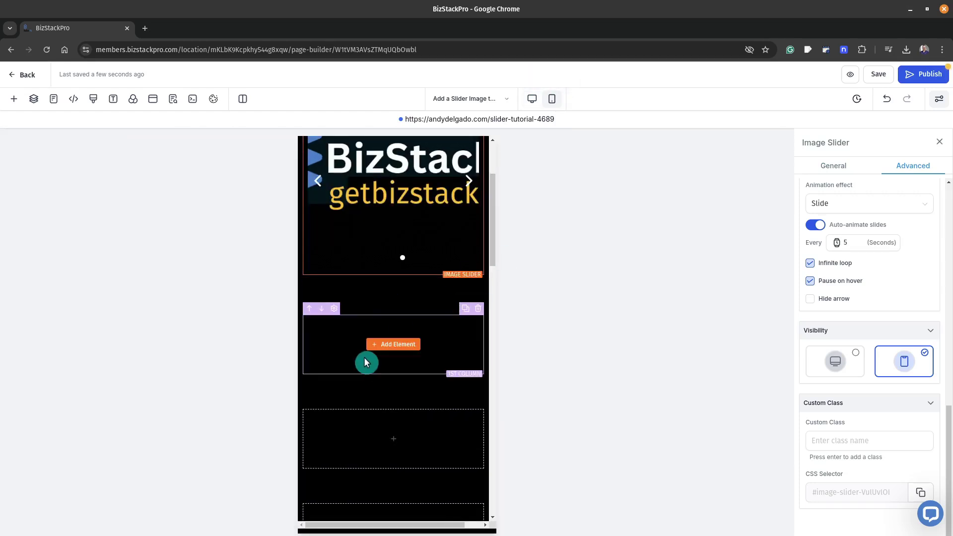
pyautogui.scroll(3, 364, 357)
pyautogui.scroll(-3, 364, 357)
pyautogui.scroll(3, 370, 302)
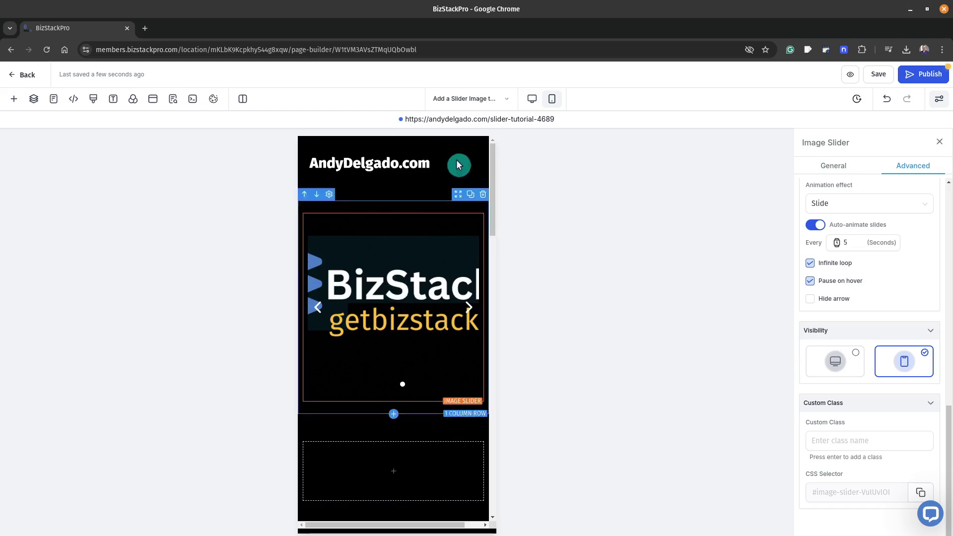
pyautogui.scroll(-3, 393, 316)
pyautogui.scroll(3, 379, 324)
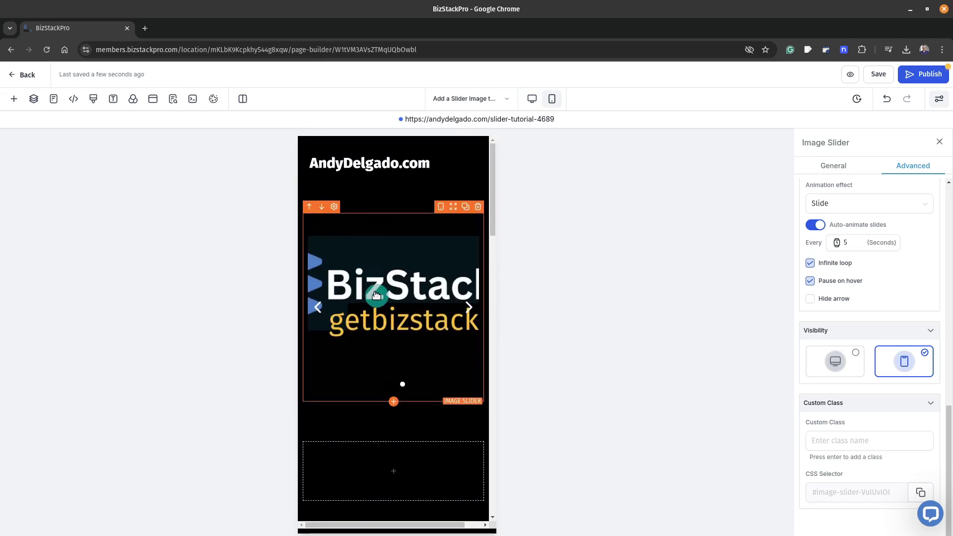
pyautogui.scroll(-4, 377, 295)
pyautogui.scroll(4, 377, 294)
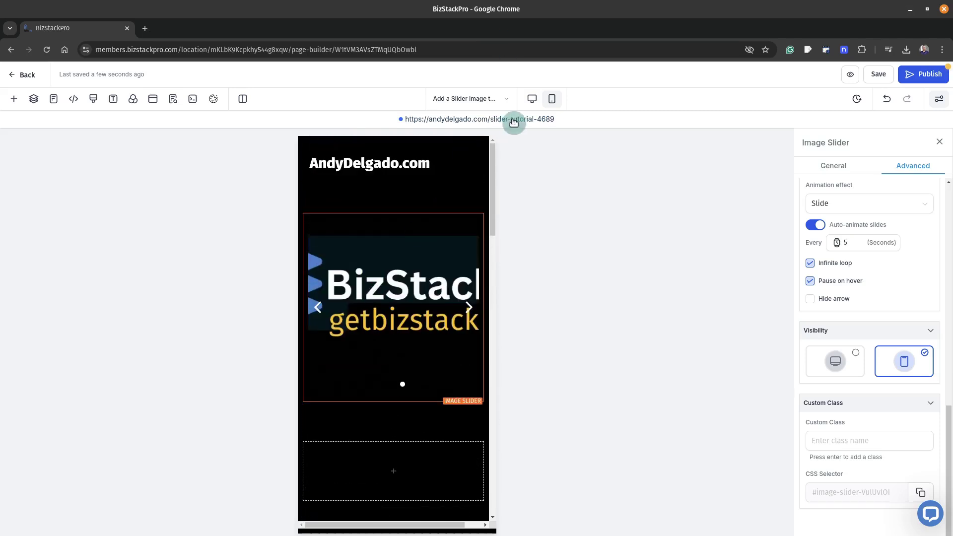
pyautogui.click(533, 100)
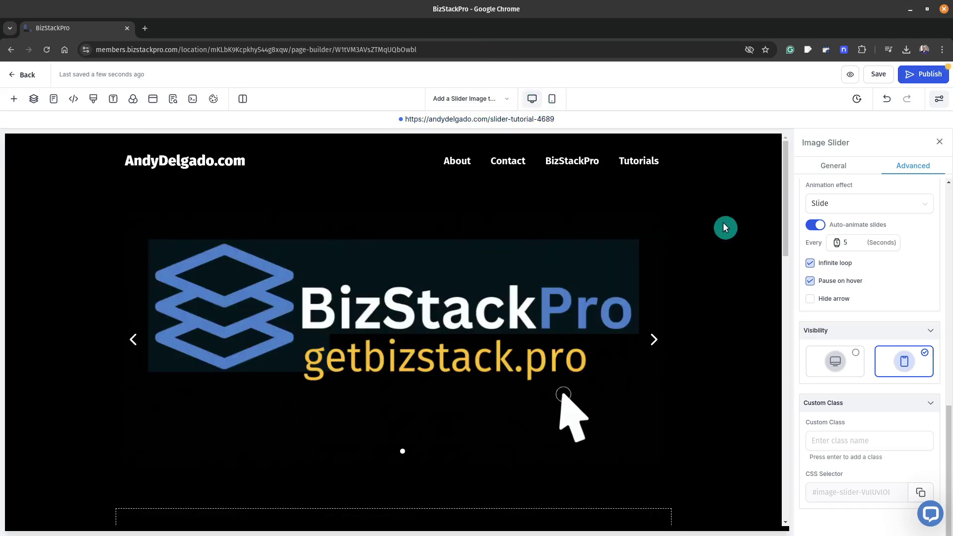
# - Save and publish the page, and open its live URL to check the slider on desktop
pyautogui.click(886, 74)
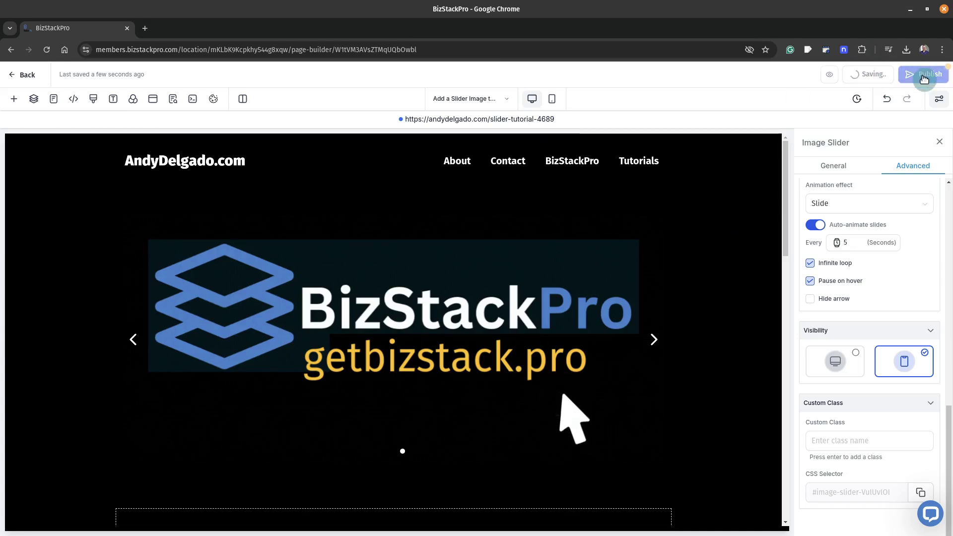
pyautogui.click(924, 76)
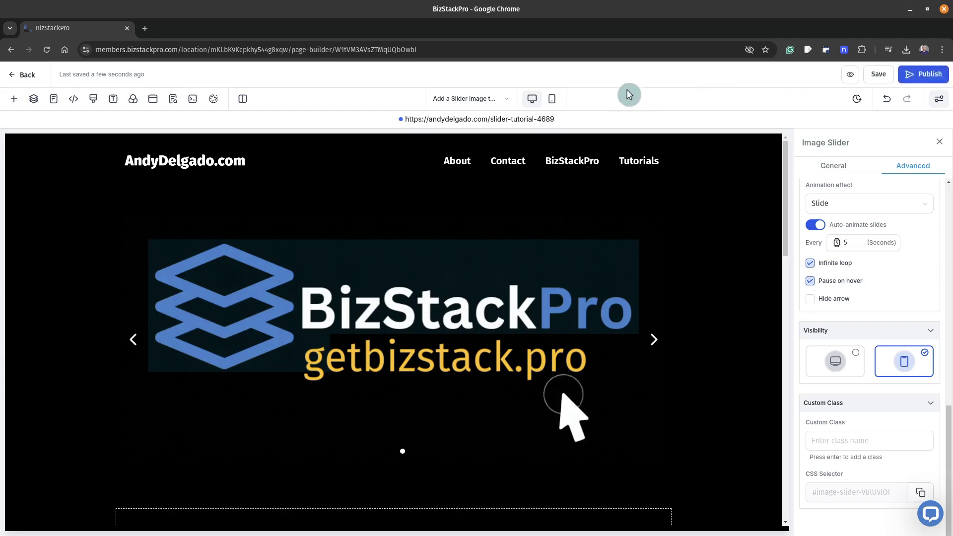
pyautogui.click(485, 119)
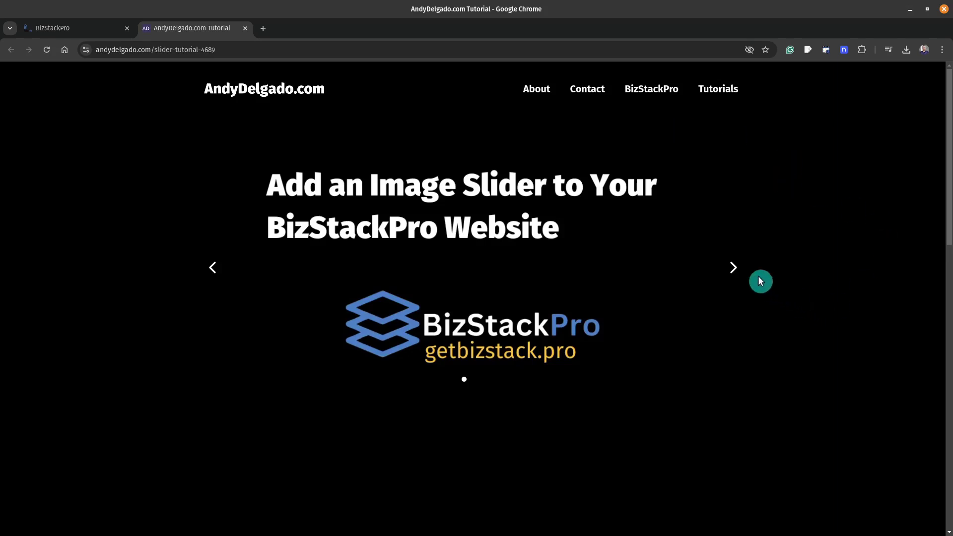
pyautogui.click(739, 273)
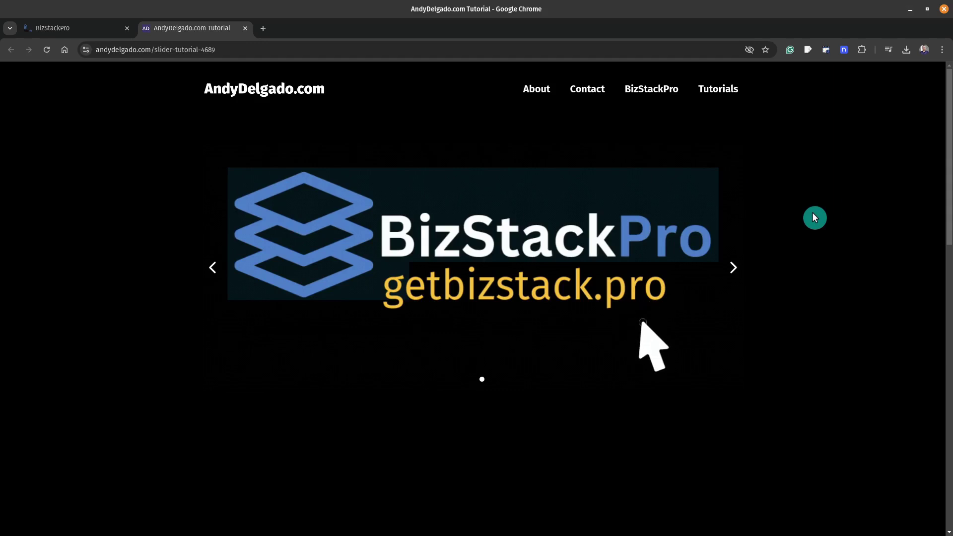
# - Check the live page with the browser's device emulation, switching the emulated device to iPhone 14 Pro Max
pyautogui.hotkey('ctrl', 'shift', 'i')
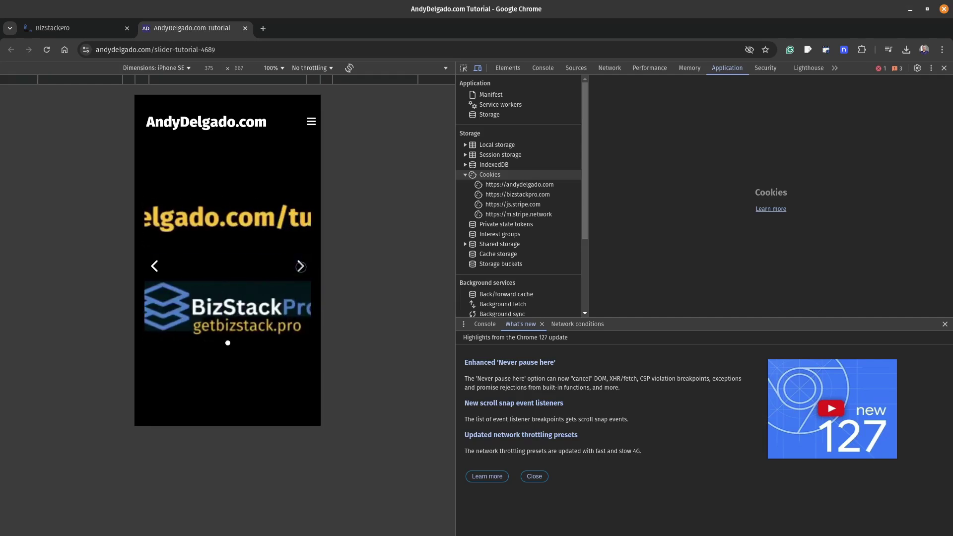
pyautogui.click(188, 68)
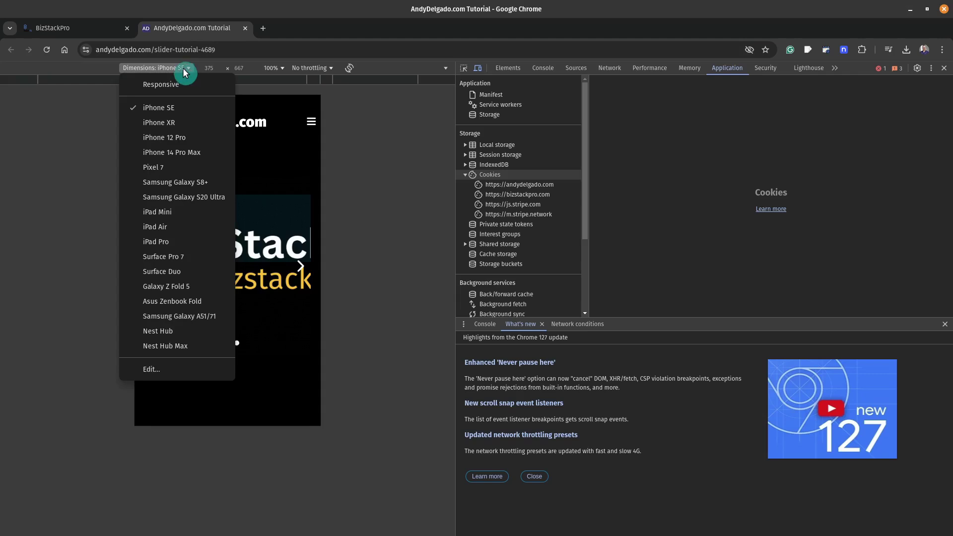
pyautogui.click(166, 152)
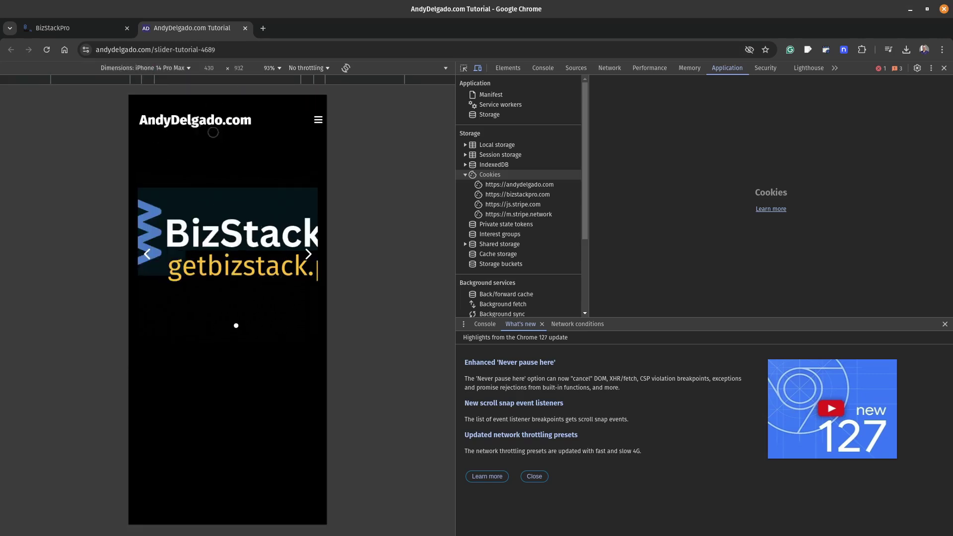
# - Examine the slider on the emulated iPhone 14 Pro Max by moving forward and back through its slides
pyautogui.moveTo(220, 242); pyautogui.dragTo(308, 278)
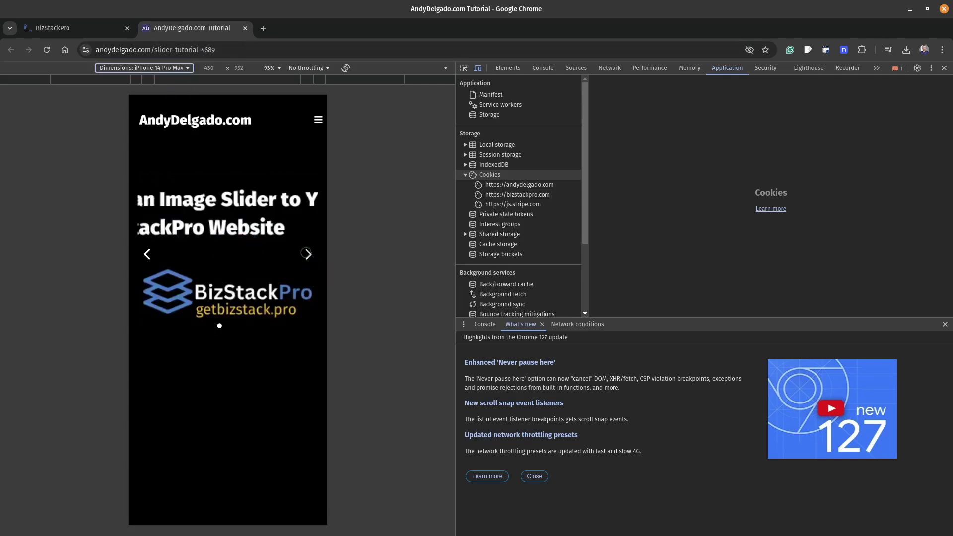
pyautogui.click(305, 253)
pyautogui.click(306, 254)
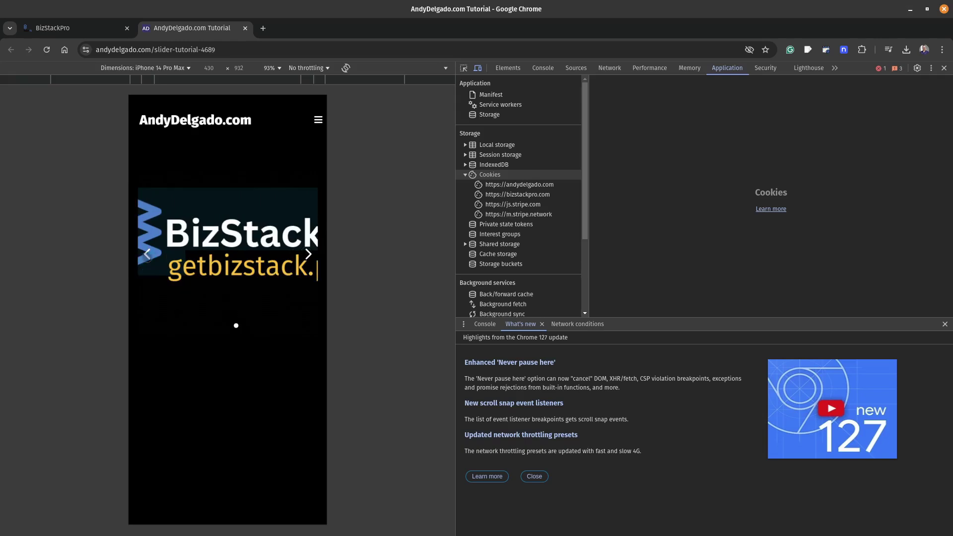
pyautogui.click(147, 255)
pyautogui.click(147, 255)
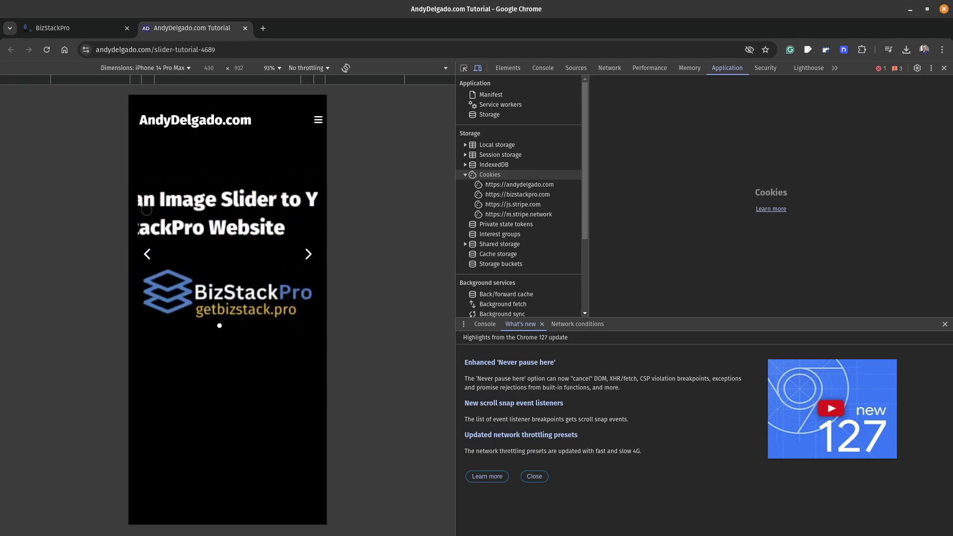
pyautogui.click(186, 69)
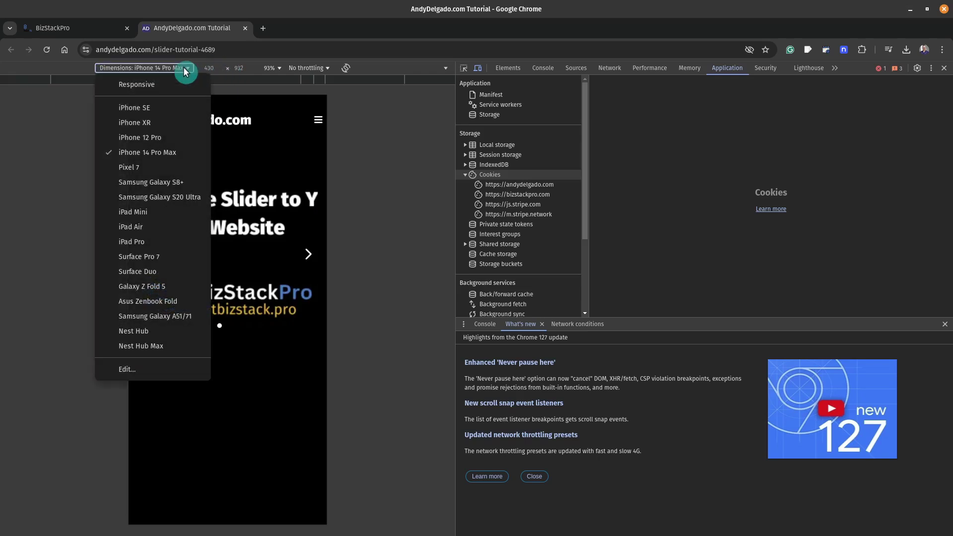
pyautogui.click(311, 30)
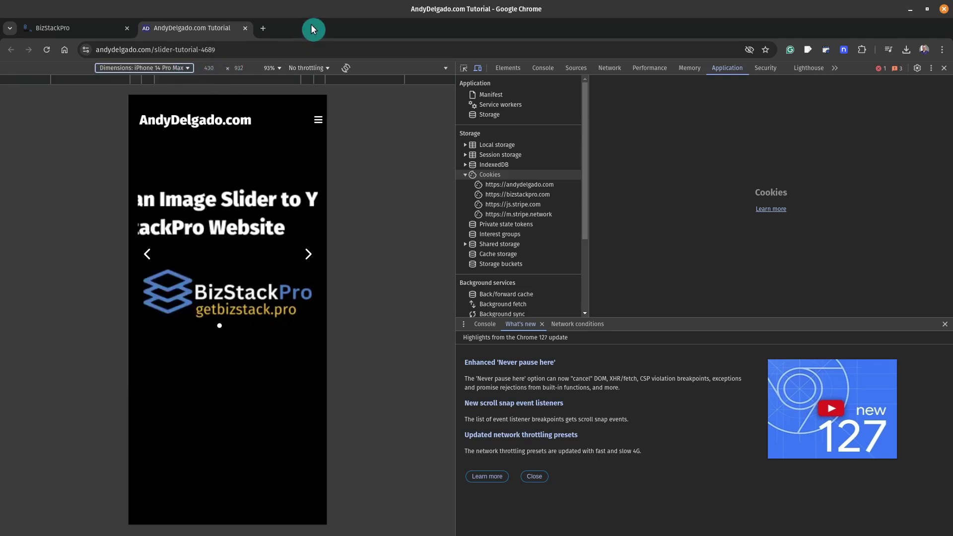
# - Search Google in a new tab for "what are the dimensions of an iphone 12"
pyautogui.click(263, 28)
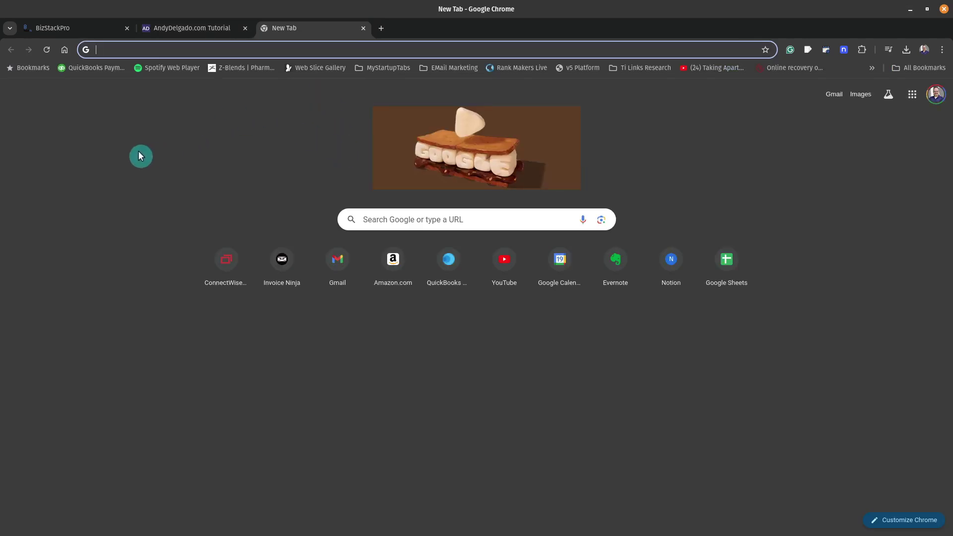
pyautogui.write('what ')
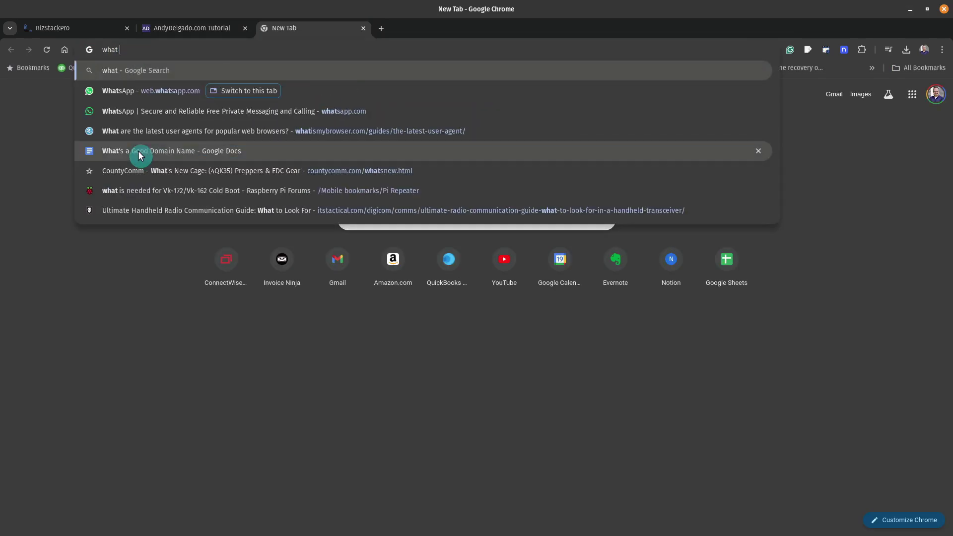
pyautogui.write('is the resou')
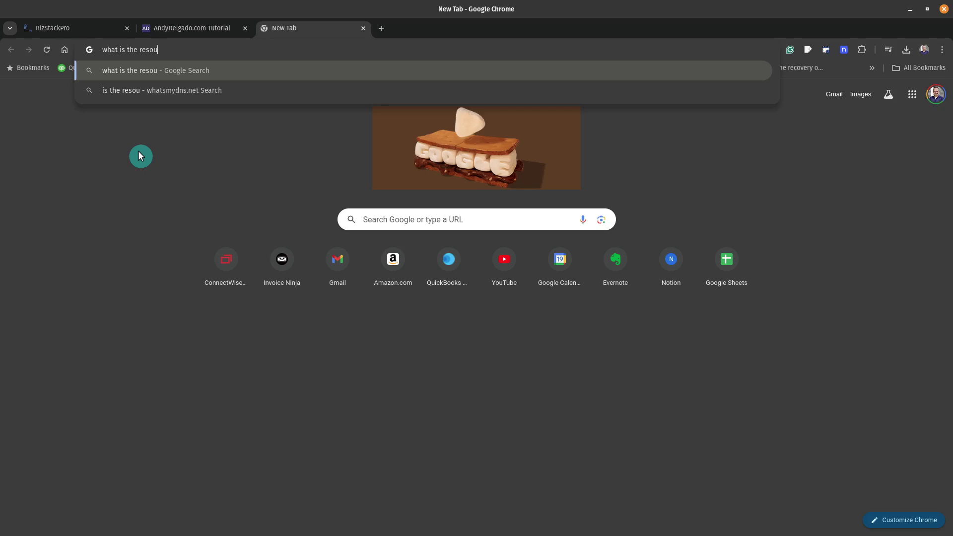
pyautogui.press('BackSpace')
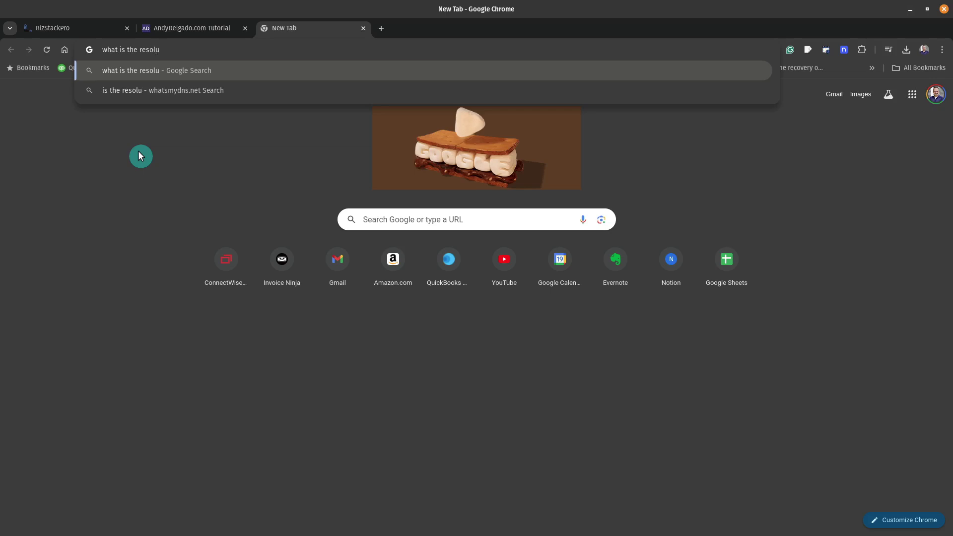
pyautogui.press('BackSpace')
pyautogui.press('BackSpace')
pyautogui.press('BackSpace')
pyautogui.press('BackSpace')
pyautogui.press('BackSpace')
pyautogui.press('BackSpace')
pyautogui.press('BackSpace')
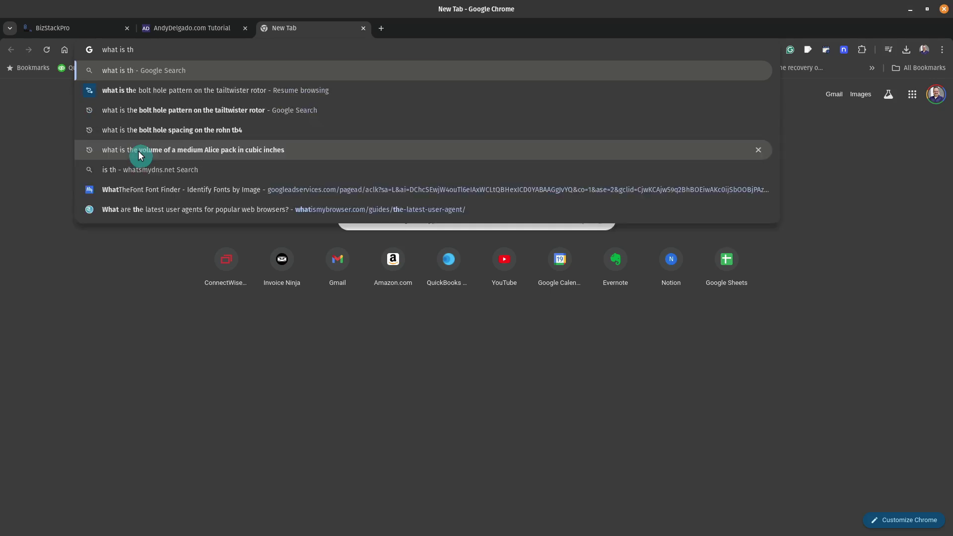
pyautogui.press('BackSpace')
pyautogui.press('BackSpace')
pyautogui.press('BackSpace')
pyautogui.press('BackSpace')
pyautogui.write('are t')
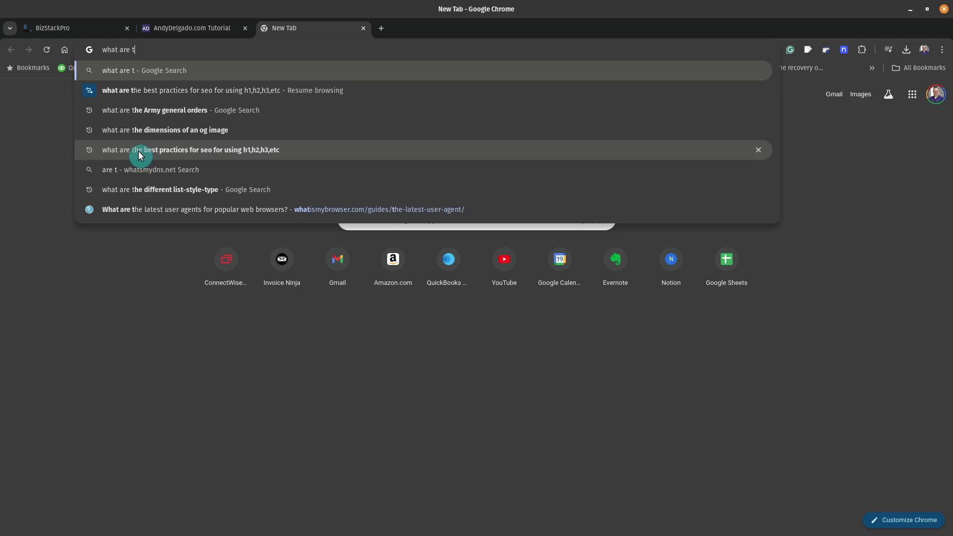
pyautogui.write('he di')
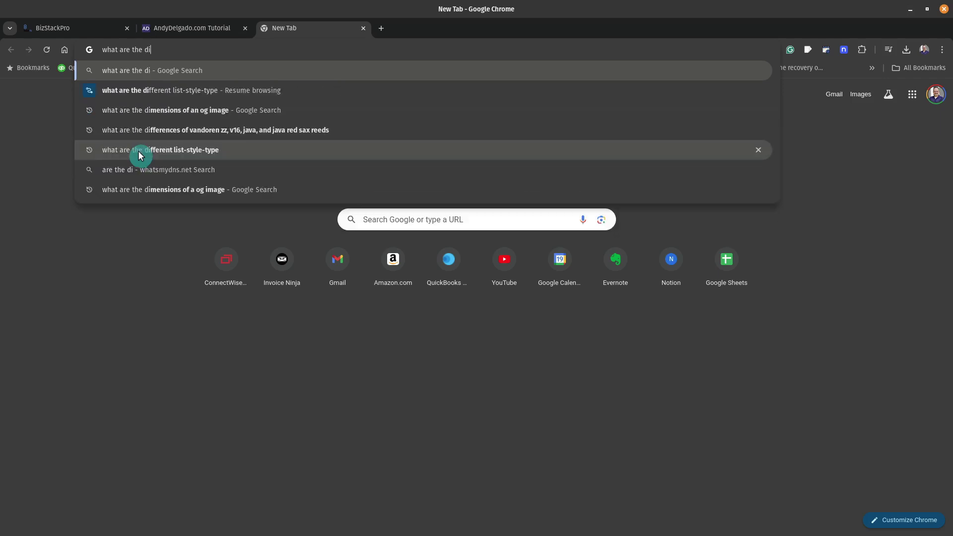
pyautogui.write('mensions f')
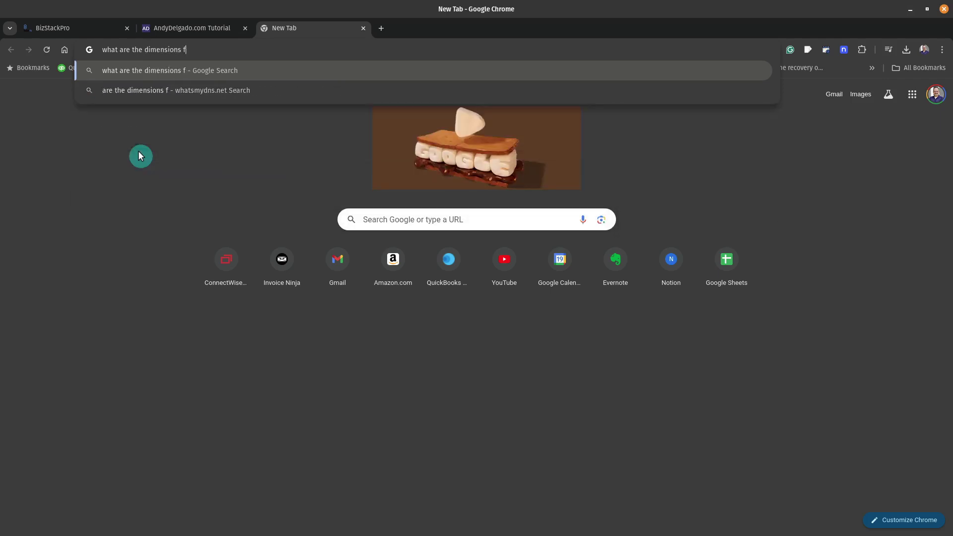
pyautogui.press('BackSpace')
pyautogui.write('of an')
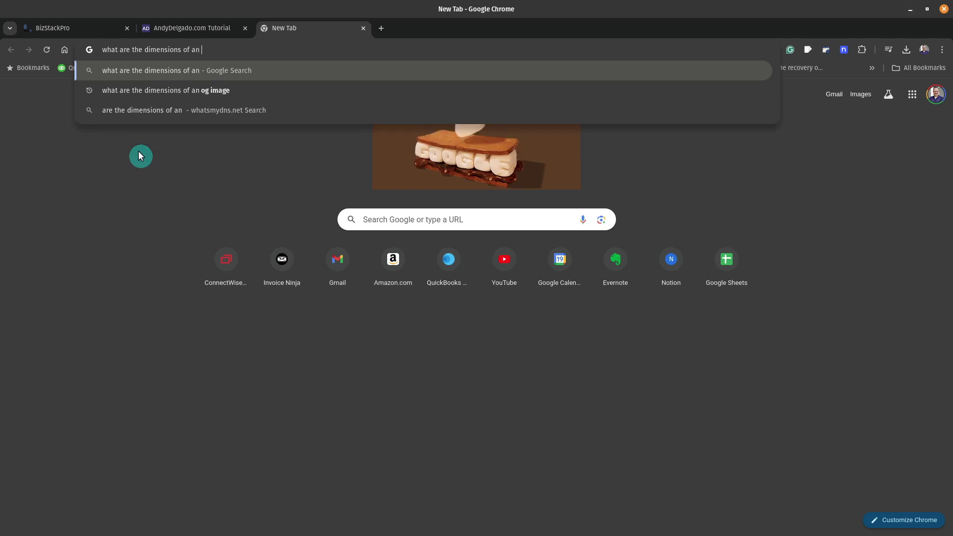
pyautogui.write(' iphone 12')
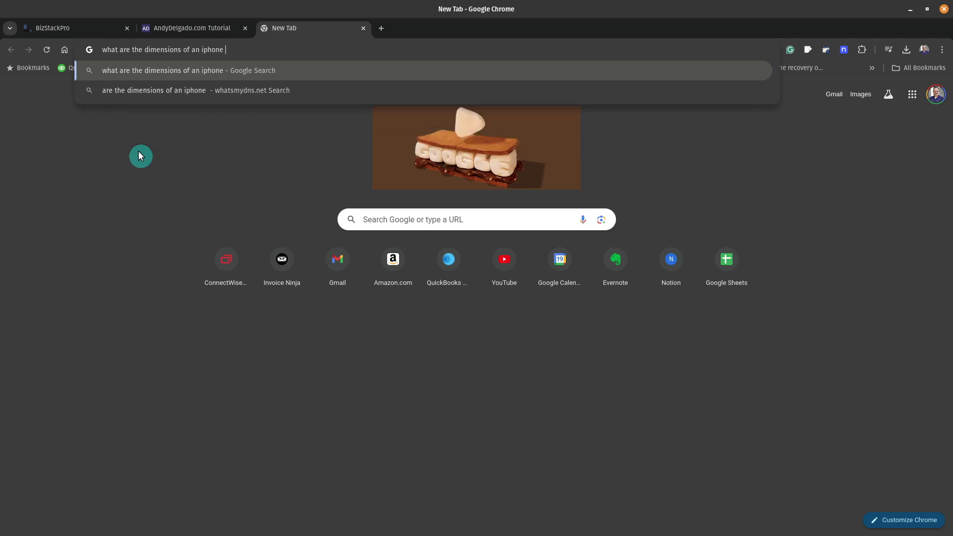
pyautogui.press('Return')
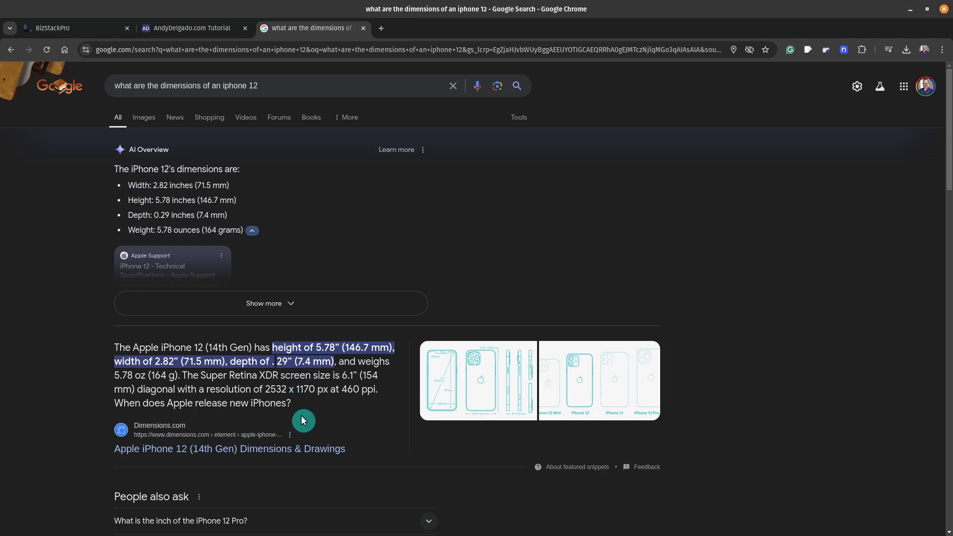
# - Return to the page builder and open the mobile image slider's width for editing in the mobile view
pyautogui.click(67, 33)
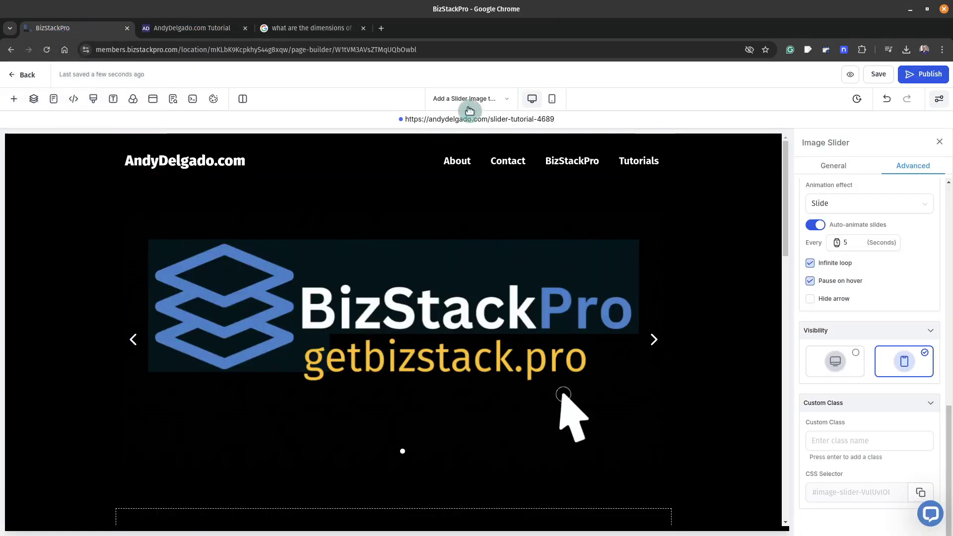
pyautogui.click(550, 102)
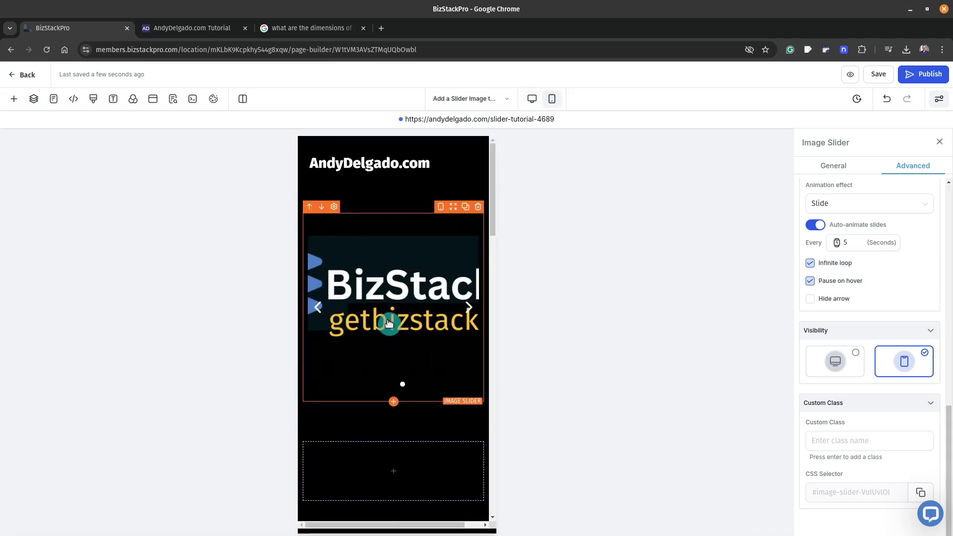
pyautogui.click(842, 169)
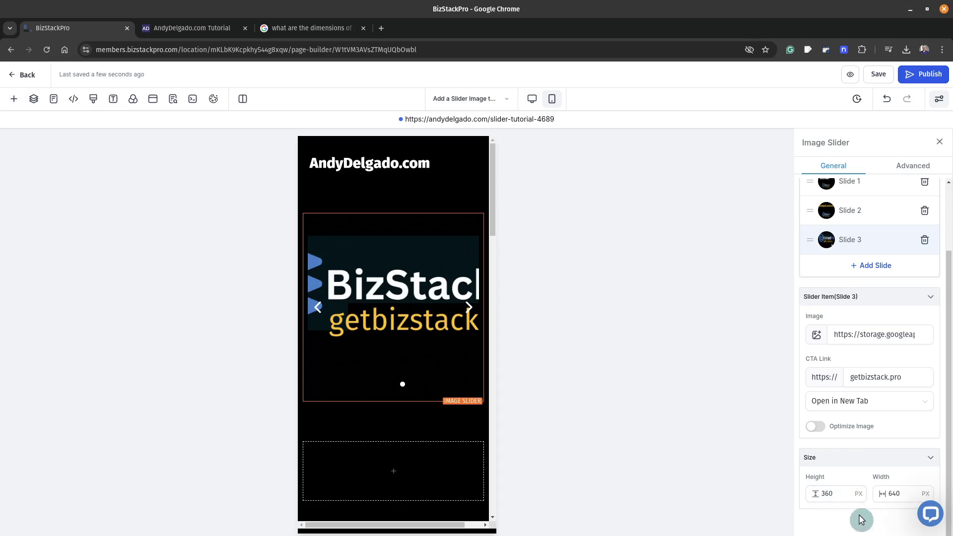
pyautogui.click(908, 493)
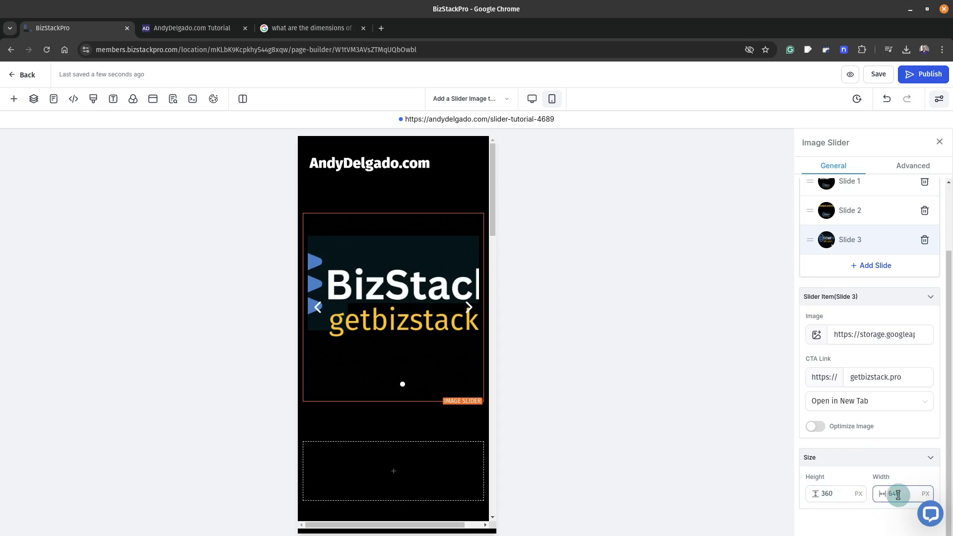
# - Calculate the 16:9 height for a width of 500 with the calculateaspectratio.com 16:9 calculator
pyautogui.click(335, 30)
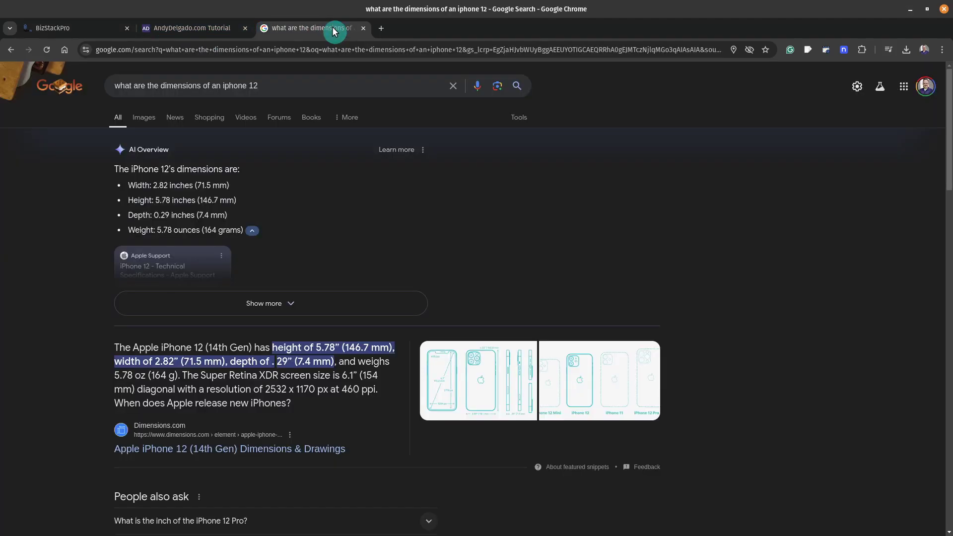
pyautogui.click(318, 50)
pyautogui.write('16:9')
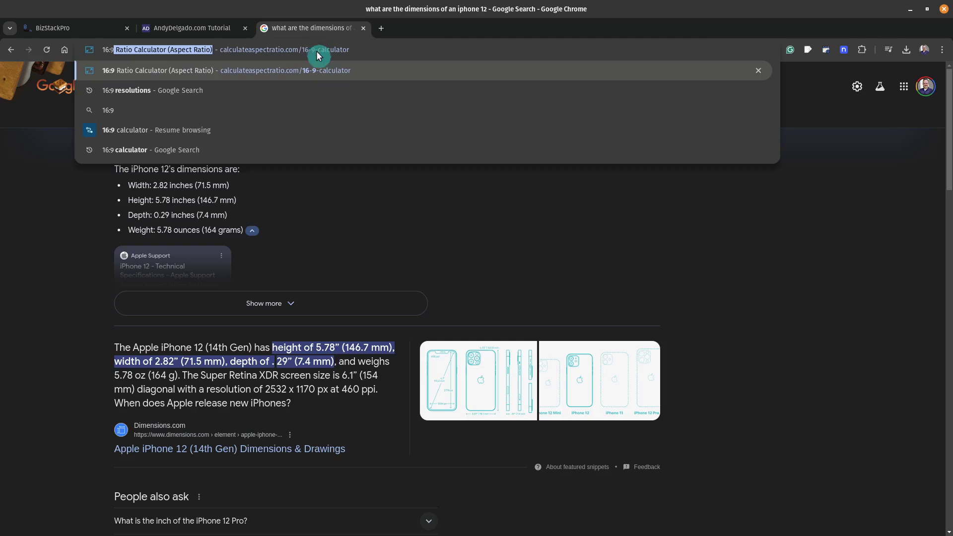
pyautogui.click(299, 70)
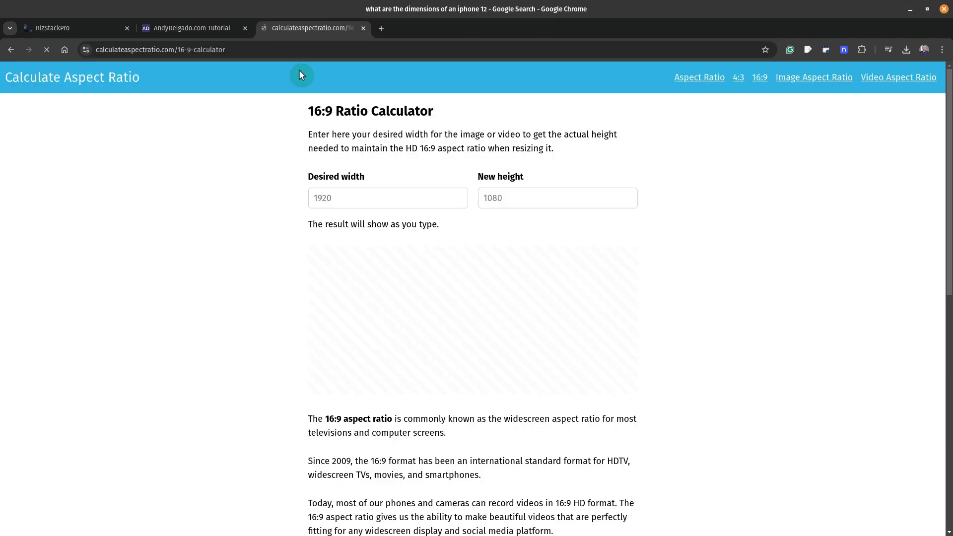
pyautogui.click(347, 198)
pyautogui.write('500')
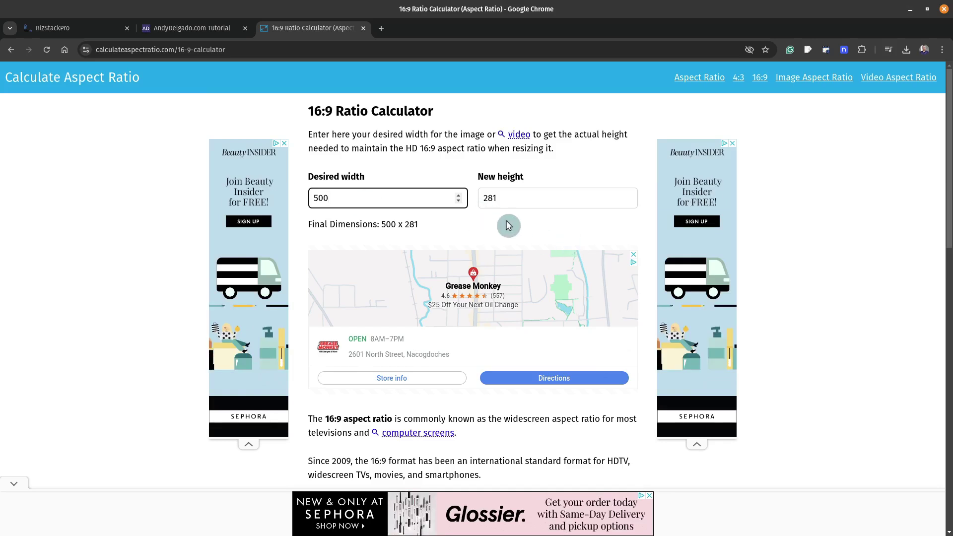
# - Set the mobile image slider's height to 281 px and width to 500 px, and save and publish the page
pyautogui.click(70, 28)
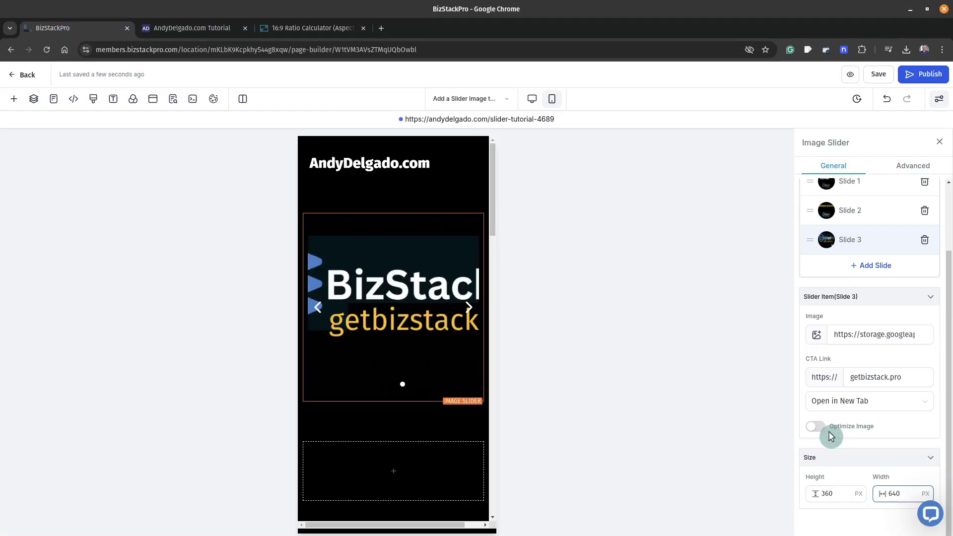
pyautogui.doubleClick(826, 496)
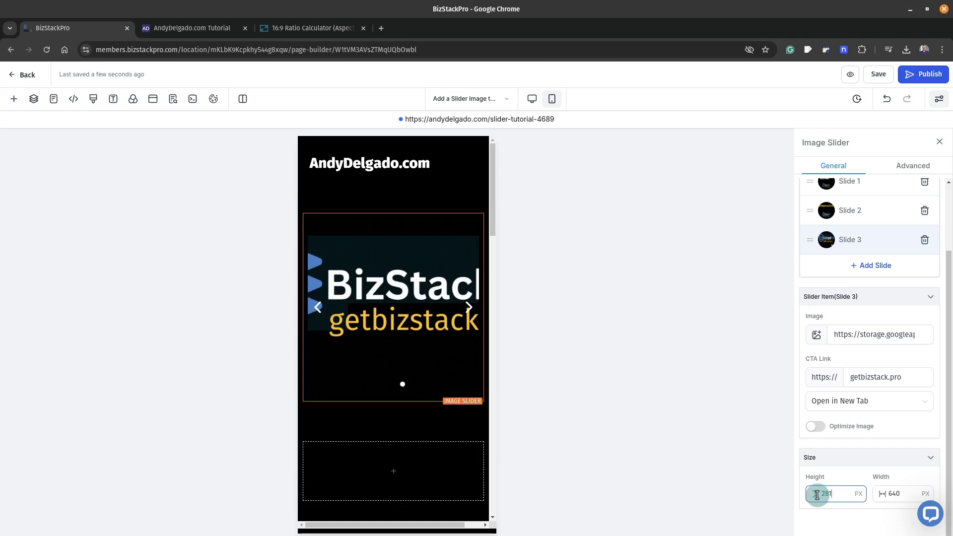
pyautogui.doubleClick(874, 494)
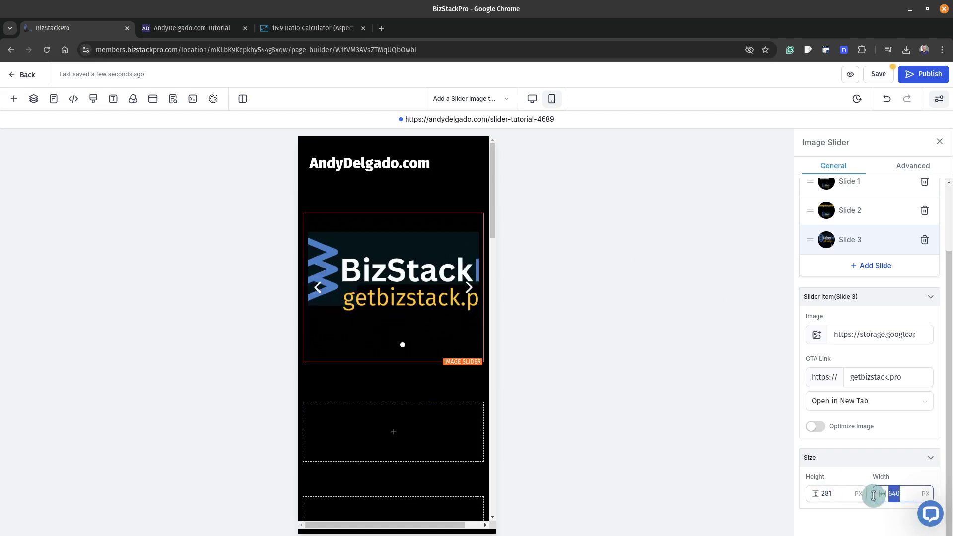
pyautogui.click(739, 407)
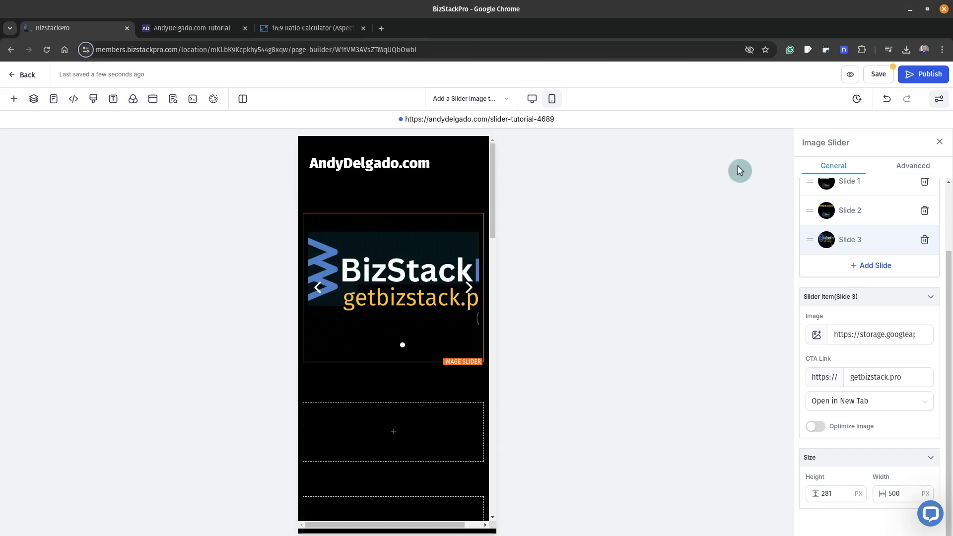
pyautogui.click(879, 74)
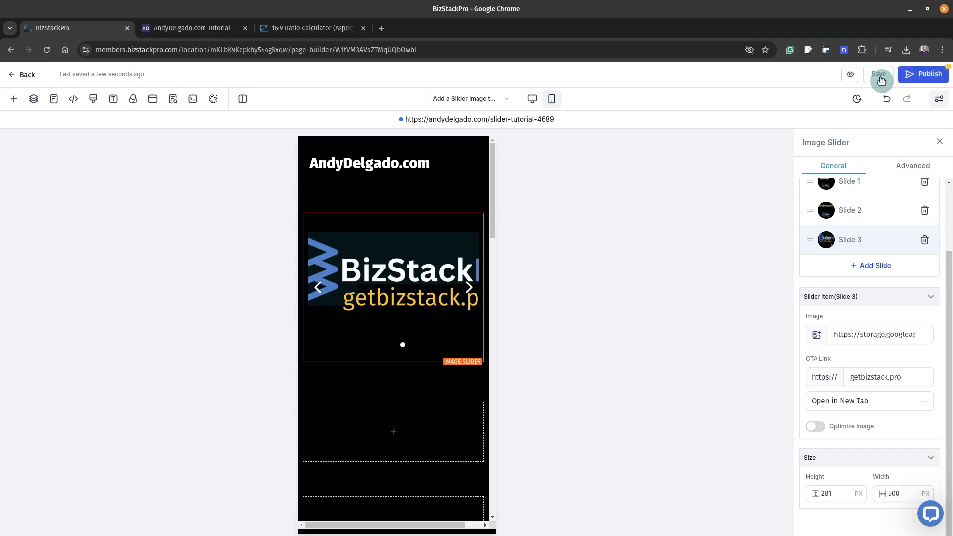
pyautogui.click(926, 77)
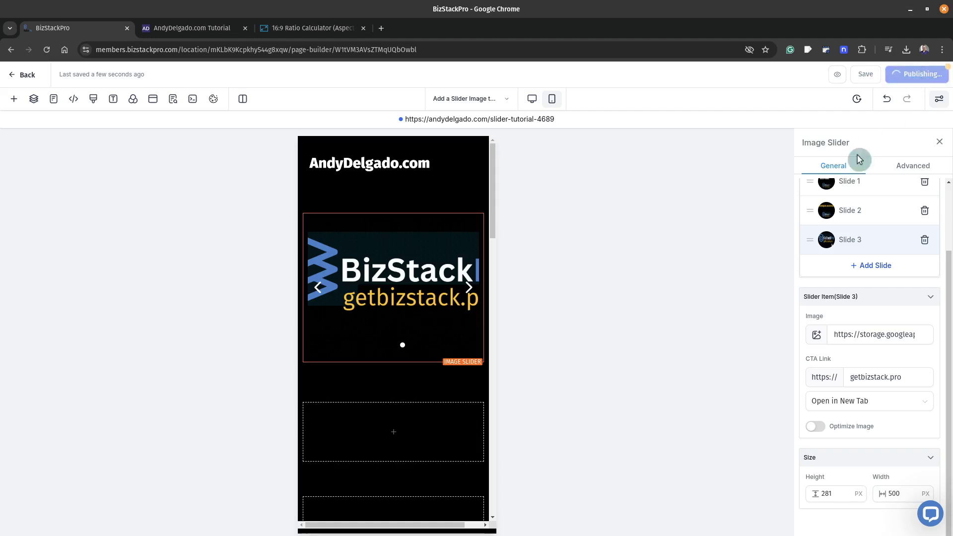
# - Reload the live page, check the slider with the emulated device switched to iPhone 12 Pro, and return to the page builder
pyautogui.click(201, 28)
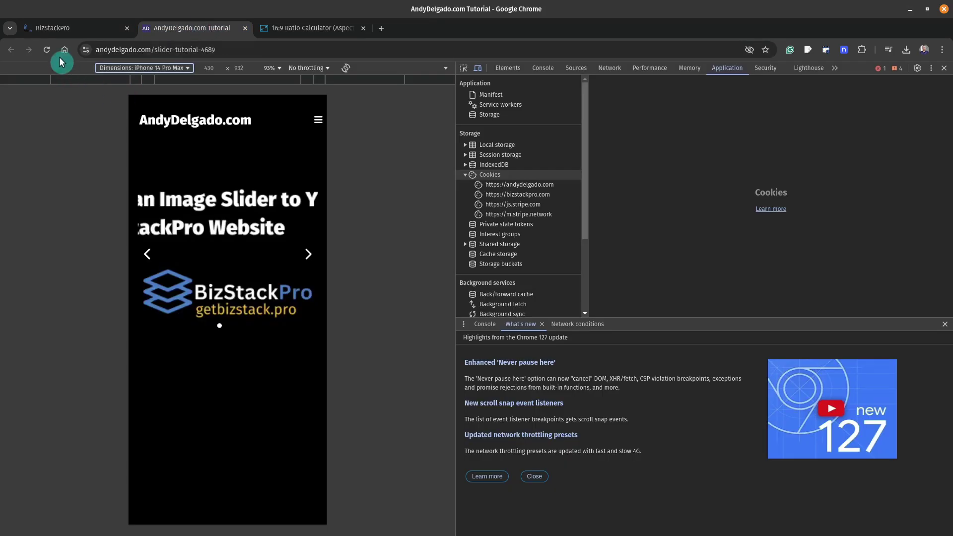
pyautogui.click(47, 50)
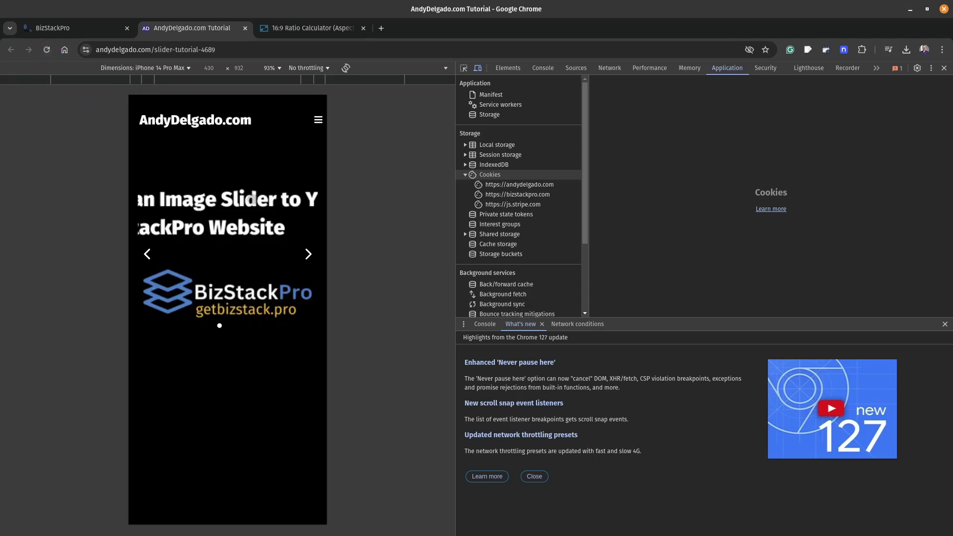
pyautogui.click(46, 51)
pyautogui.click(184, 68)
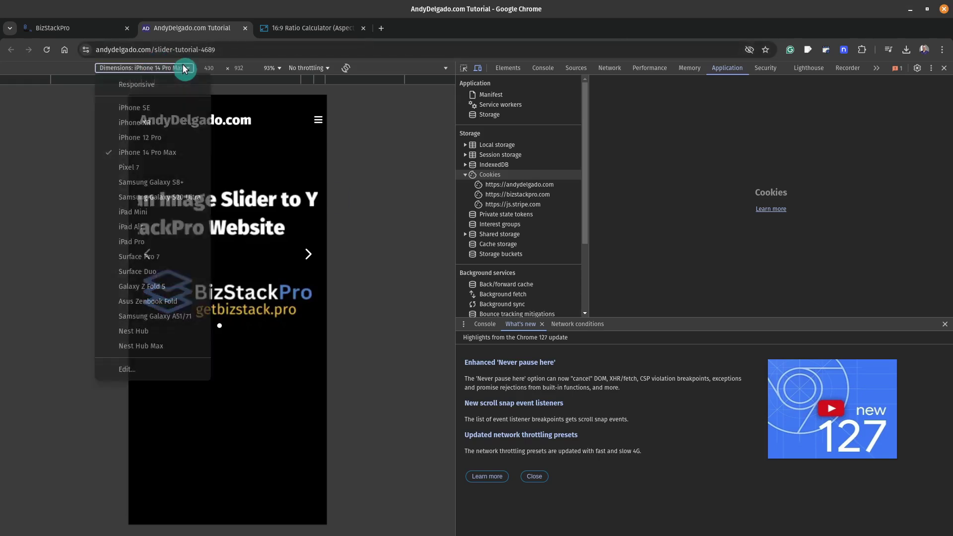
pyautogui.click(147, 138)
pyautogui.click(48, 51)
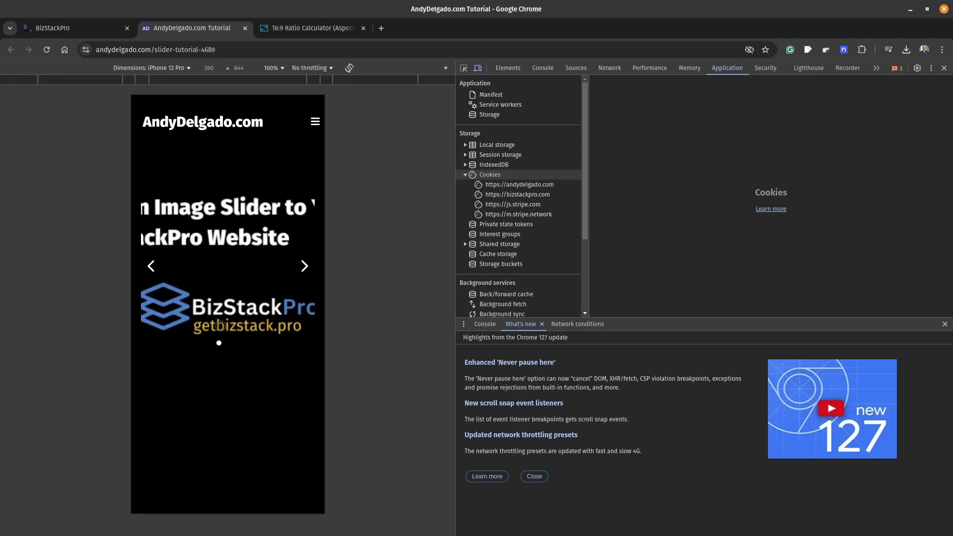
pyautogui.click(63, 30)
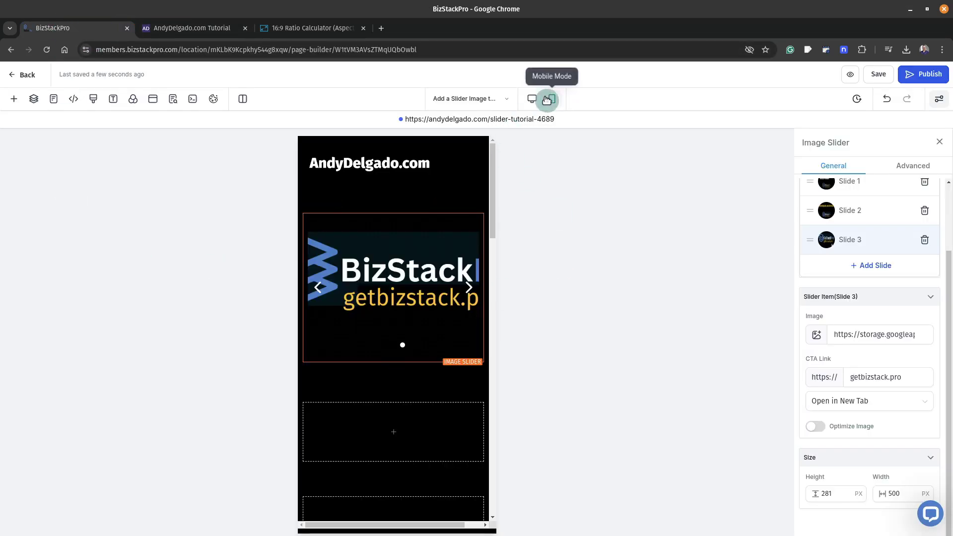
# - Switch to the desktop view and review the image slider's advanced settings, including corners, pagination, slide arrows, slide animation, visibility and custom class
pyautogui.click(532, 100)
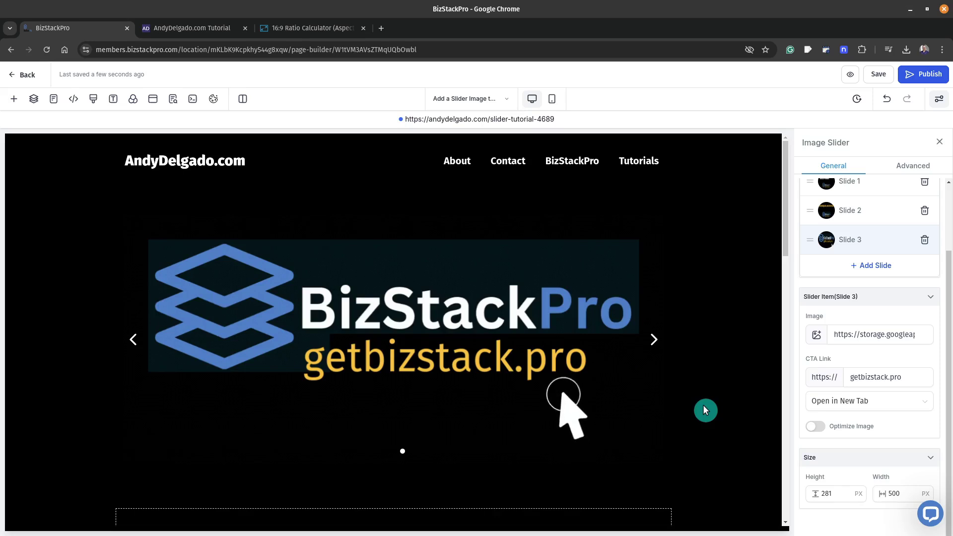
pyautogui.click(887, 325)
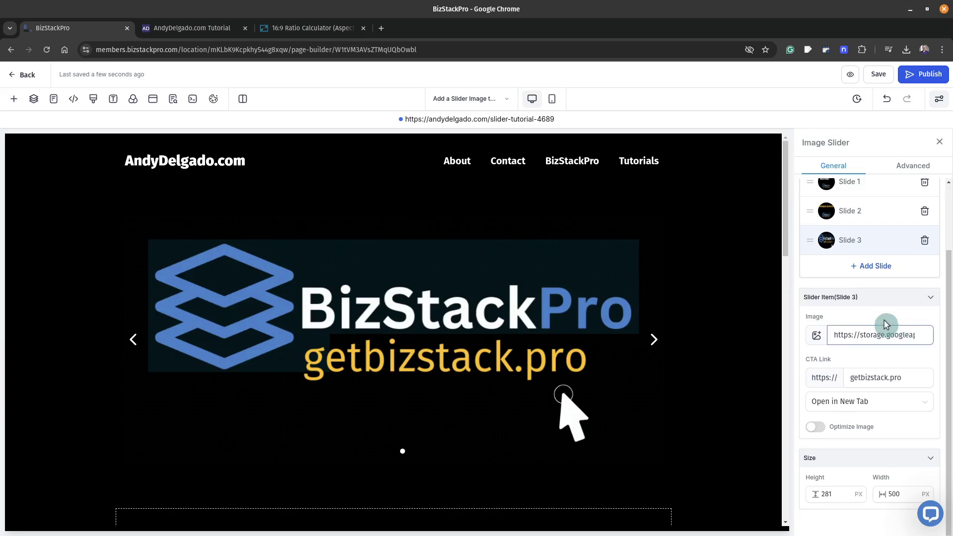
pyautogui.scroll(2, 887, 325)
pyautogui.click(912, 165)
pyautogui.click(912, 165)
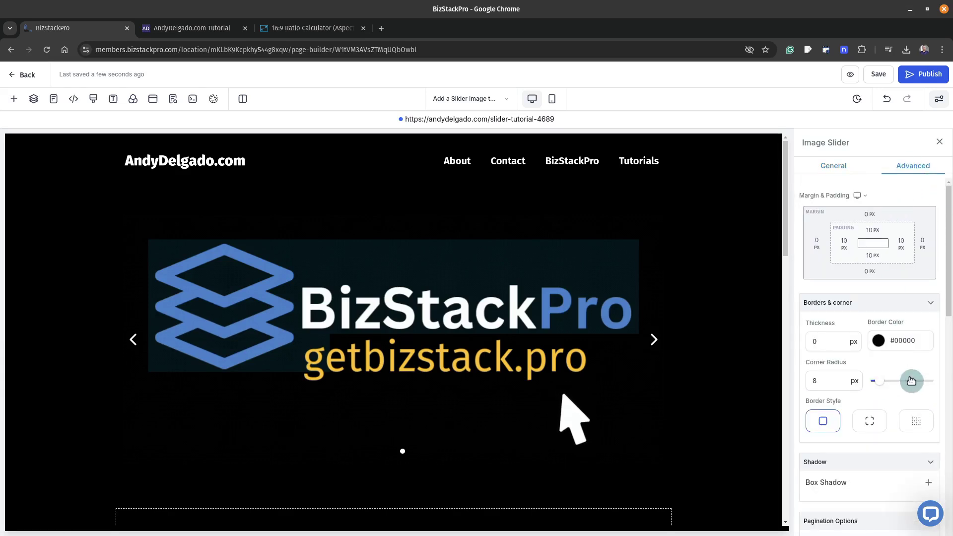
pyautogui.scroll(-5, 910, 376)
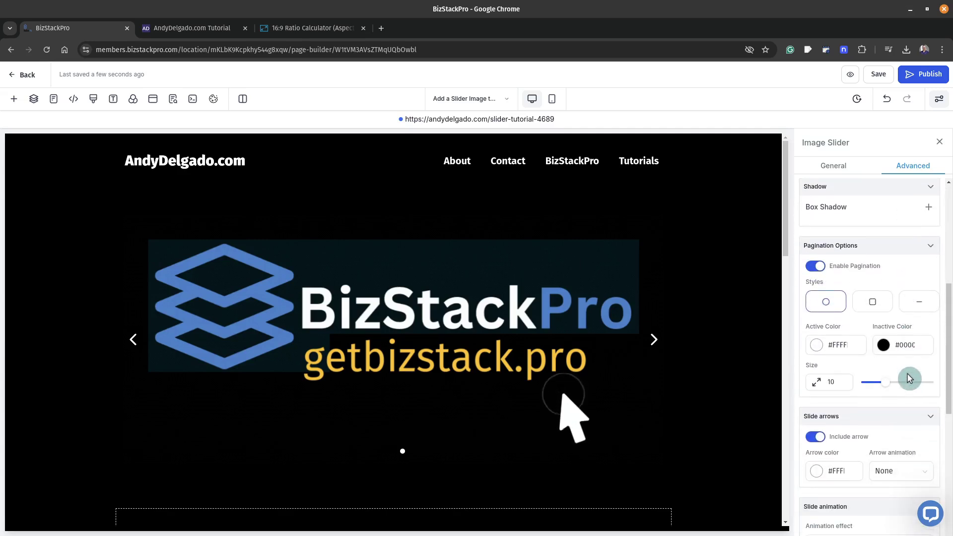
pyautogui.scroll(-5, 908, 374)
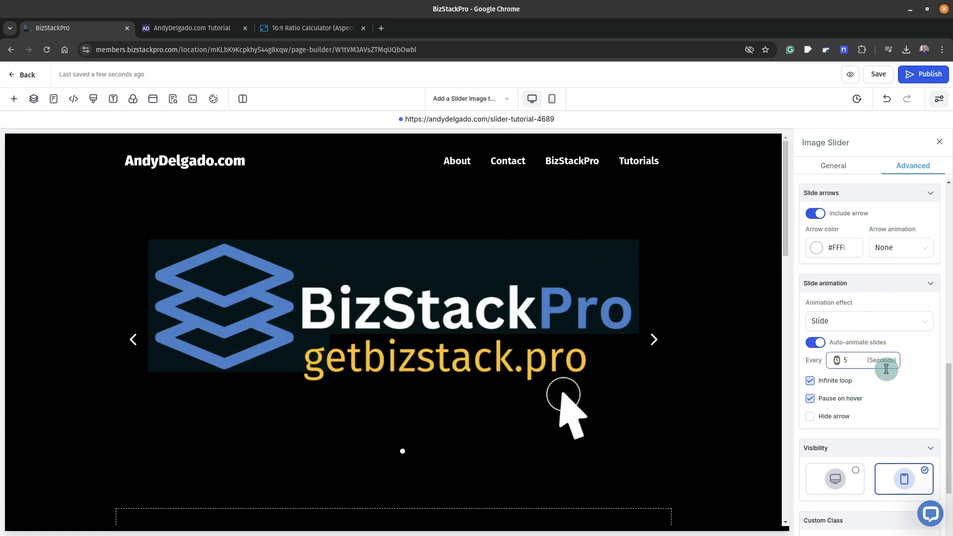
pyautogui.scroll(-2, 887, 369)
pyautogui.scroll(2, 884, 366)
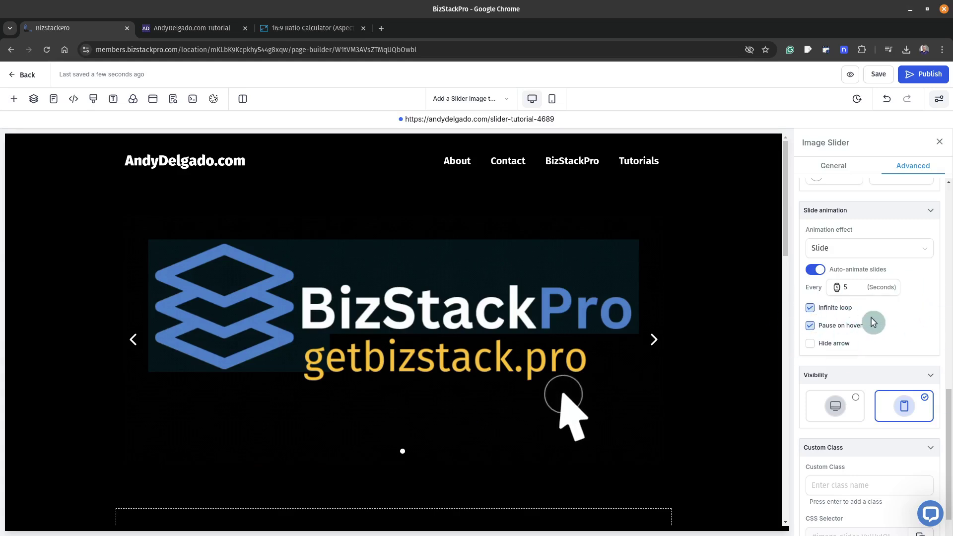
pyautogui.scroll(-1, 866, 326)
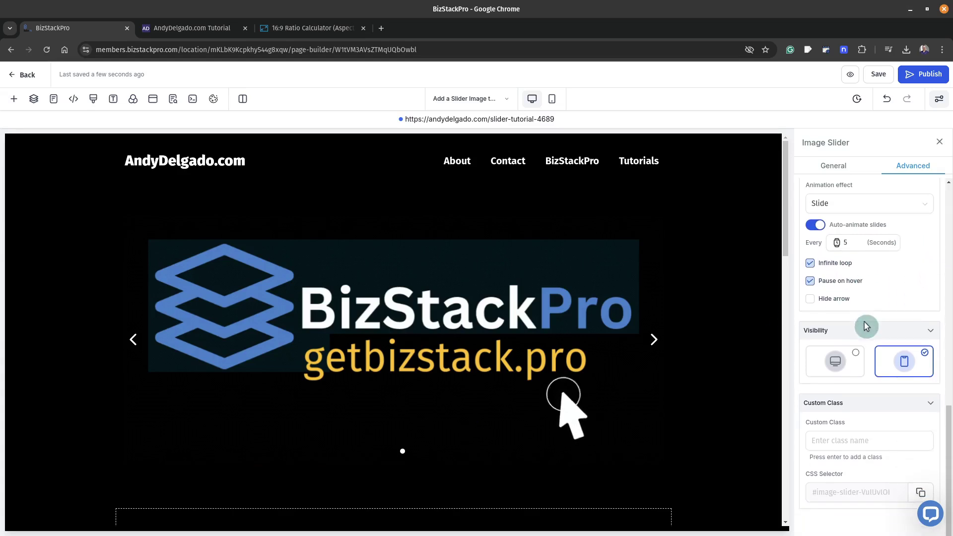
pyautogui.scroll(4, 866, 326)
pyautogui.scroll(8, 866, 326)
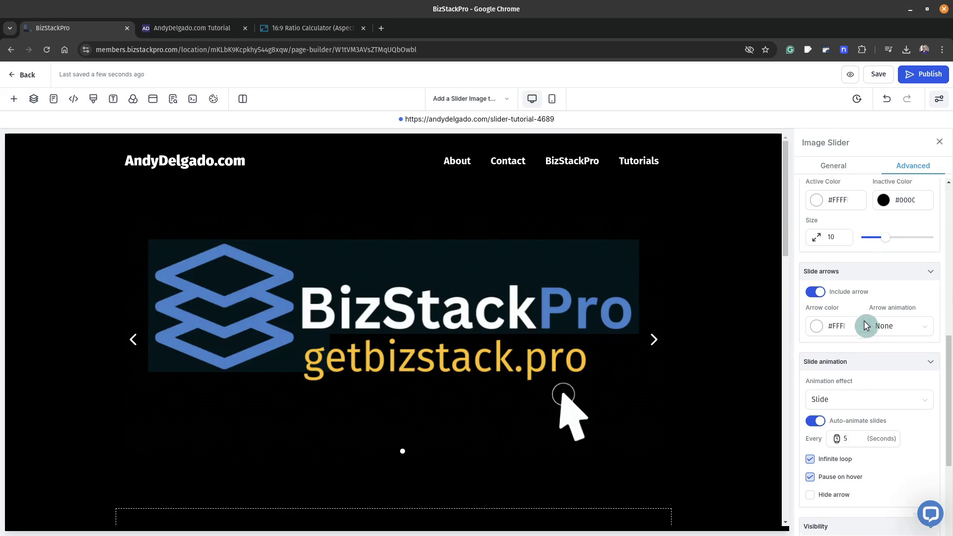